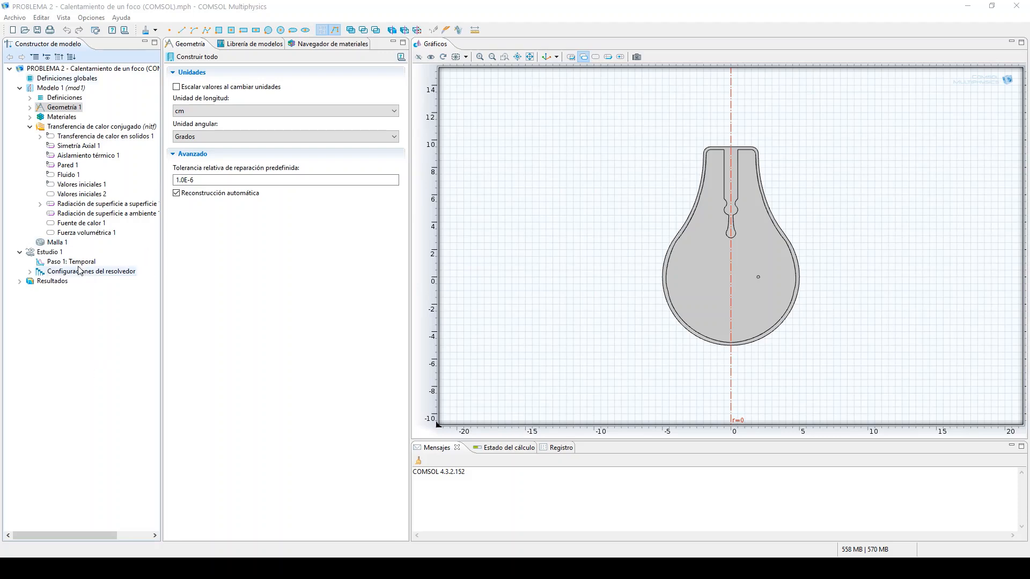
Compute the time-dependent study over range(0,1,10) s and add an animation player for the 3D velocity plot.
left_click(60, 243)
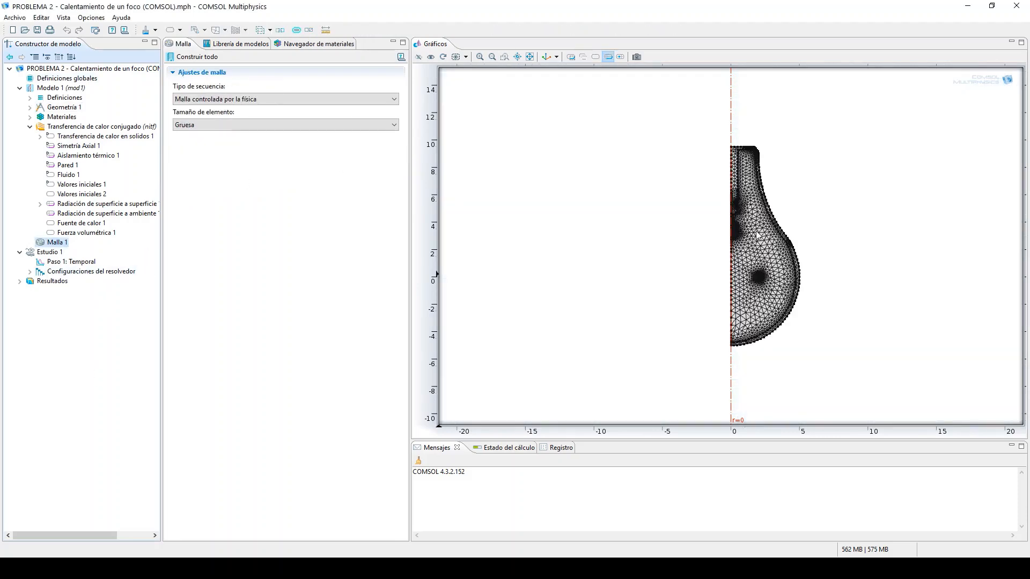
left_click(69, 263)
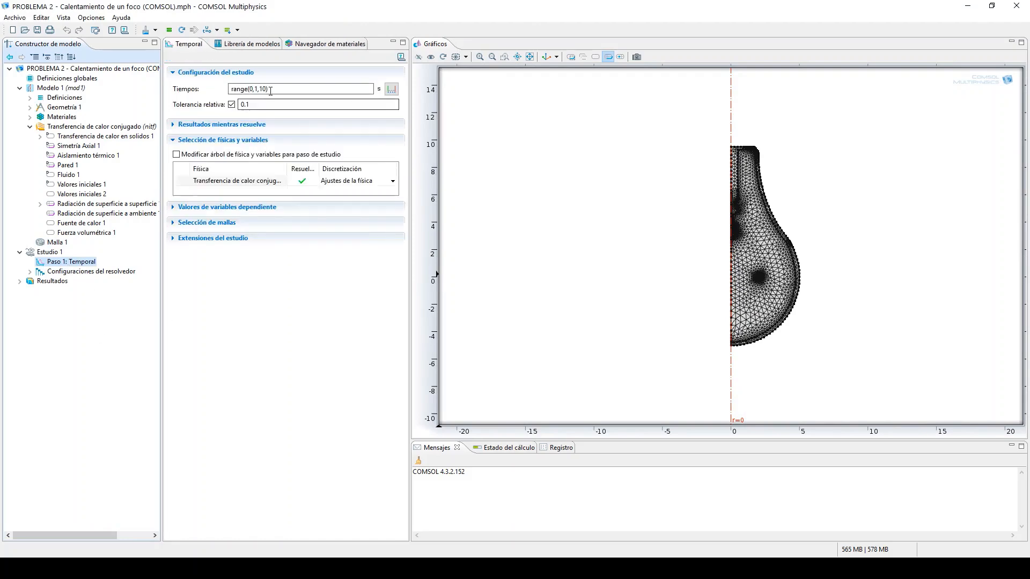
left_click(270, 89)
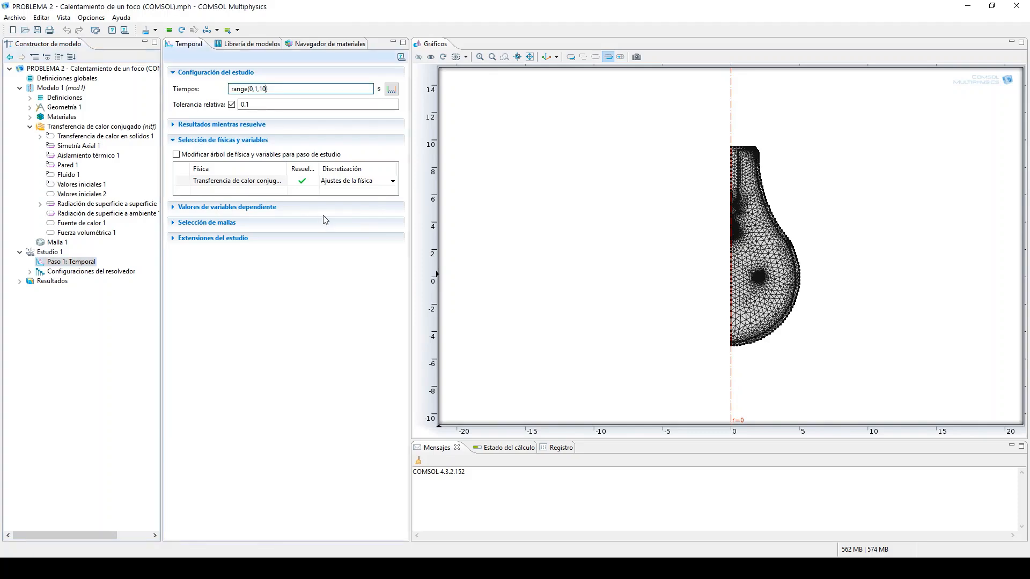
key("F8")
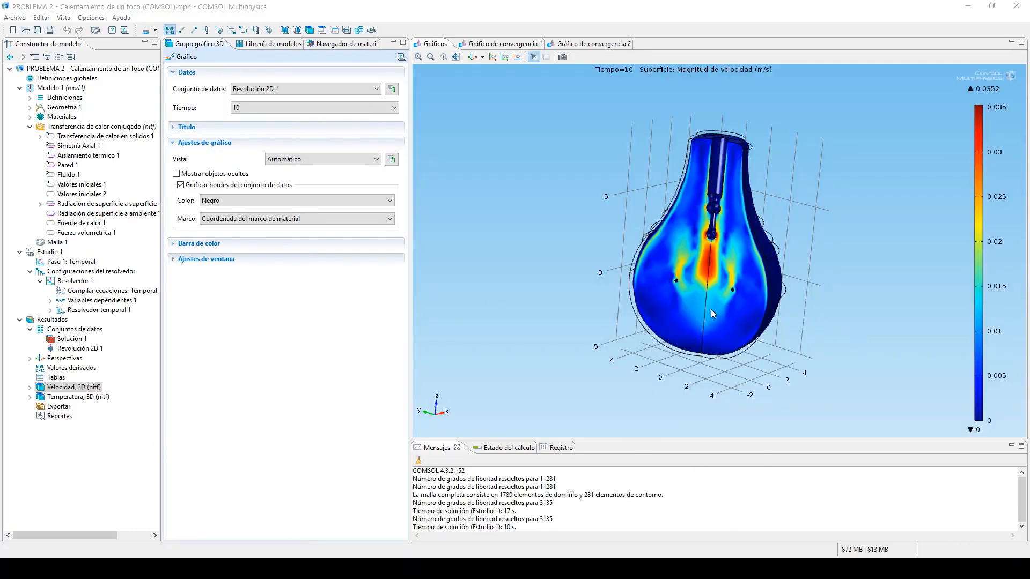
left_click(371, 29)
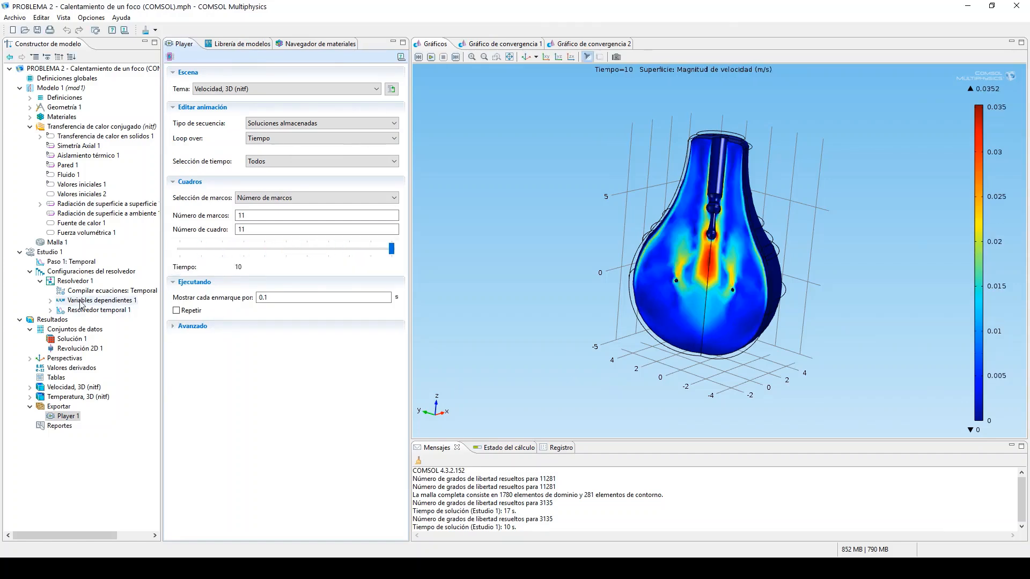
Enable the manual colour range on the 3D temperature surface plot and add an animation player for that plot.
left_click(75, 396)
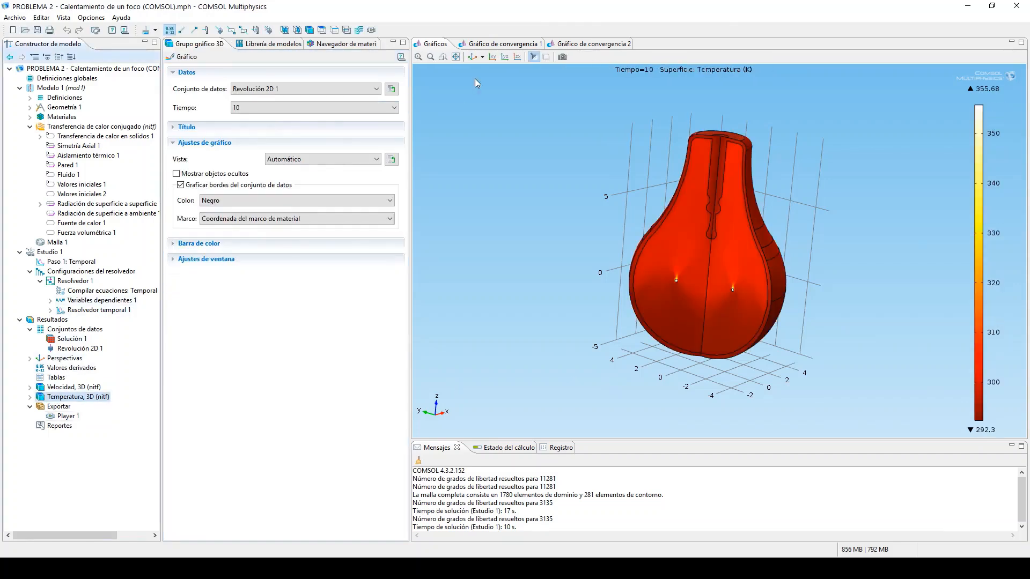
left_click(29, 397)
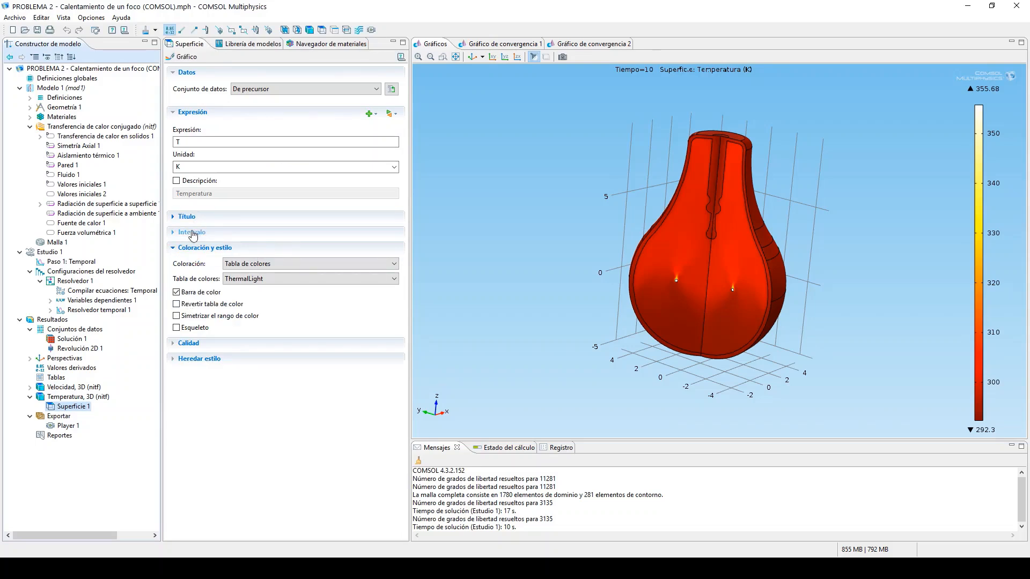
left_click(193, 232)
left_click(180, 246)
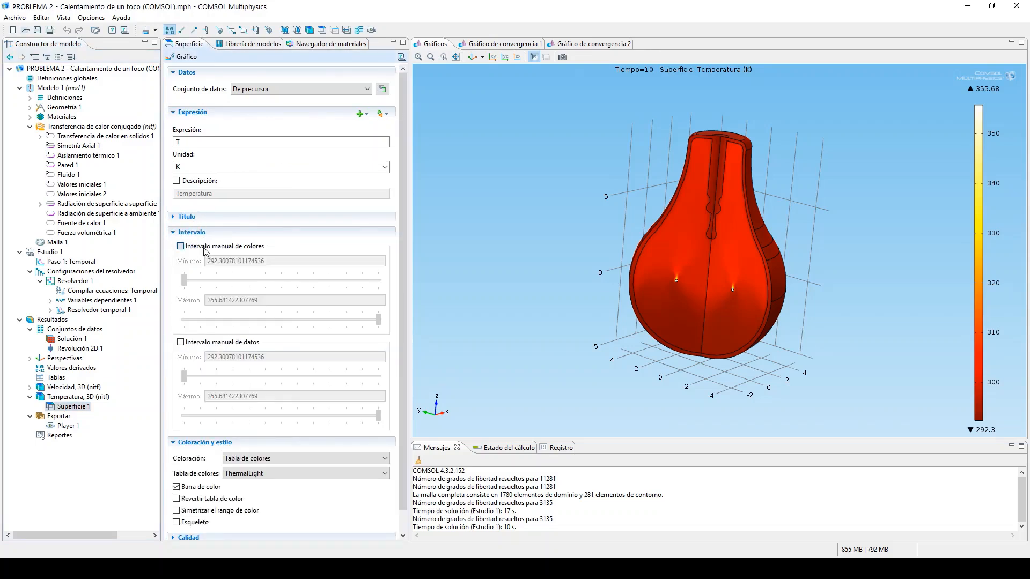
left_click(371, 30)
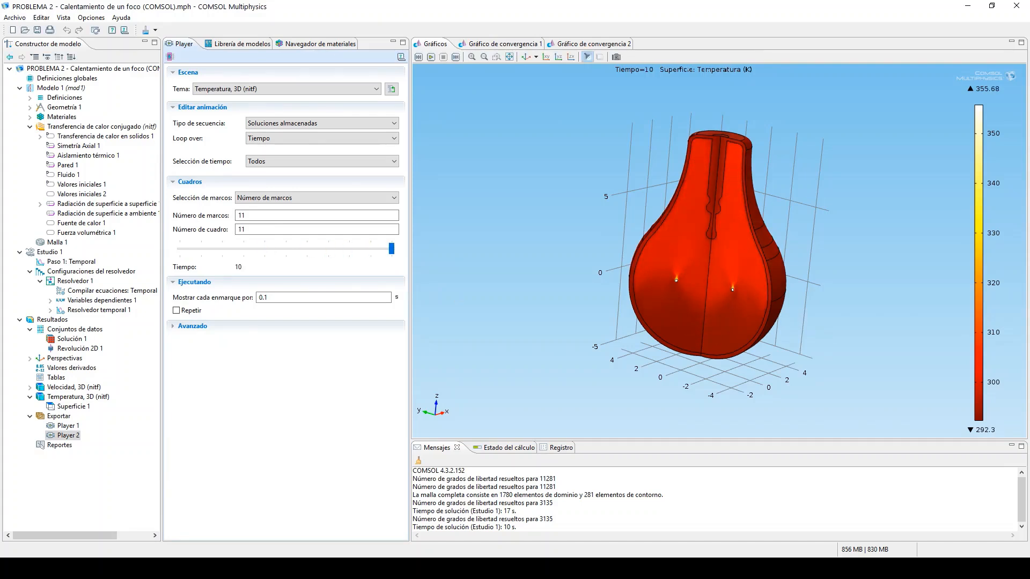
Set the mesh element size to Normal and build the whole mesh.
left_click(56, 242)
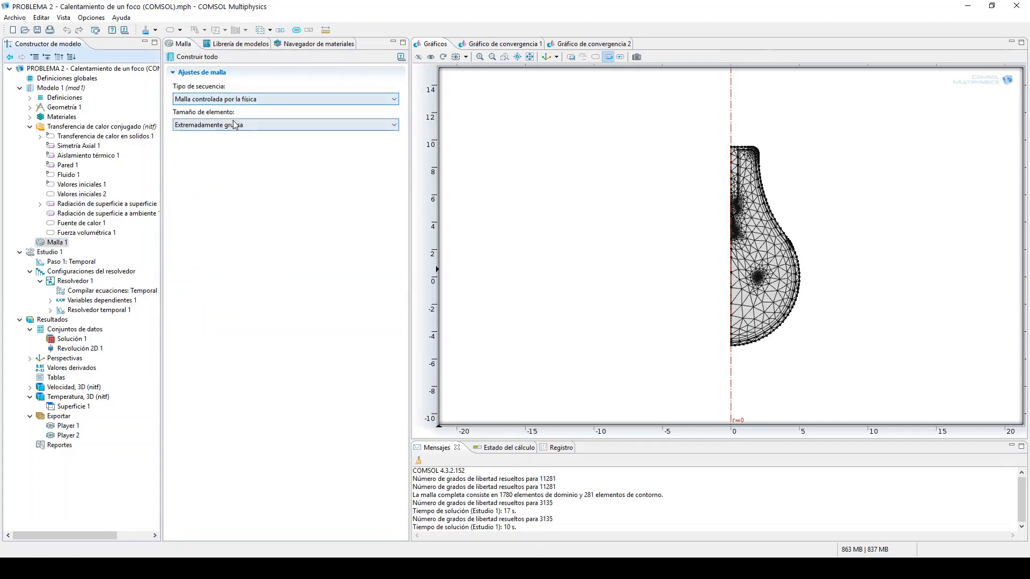
left_click(237, 125)
left_click(202, 167)
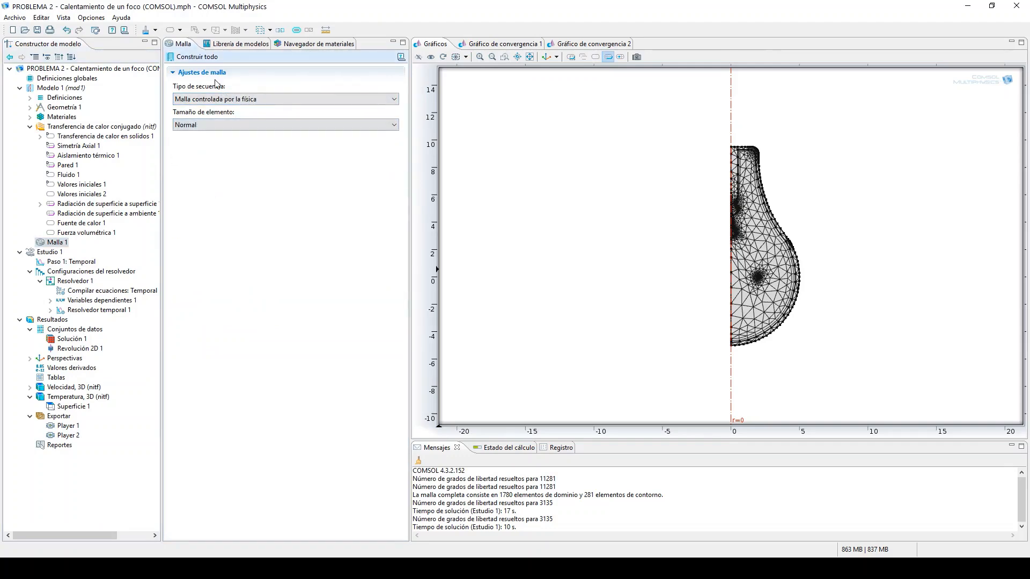
left_click(205, 59)
left_click(197, 58)
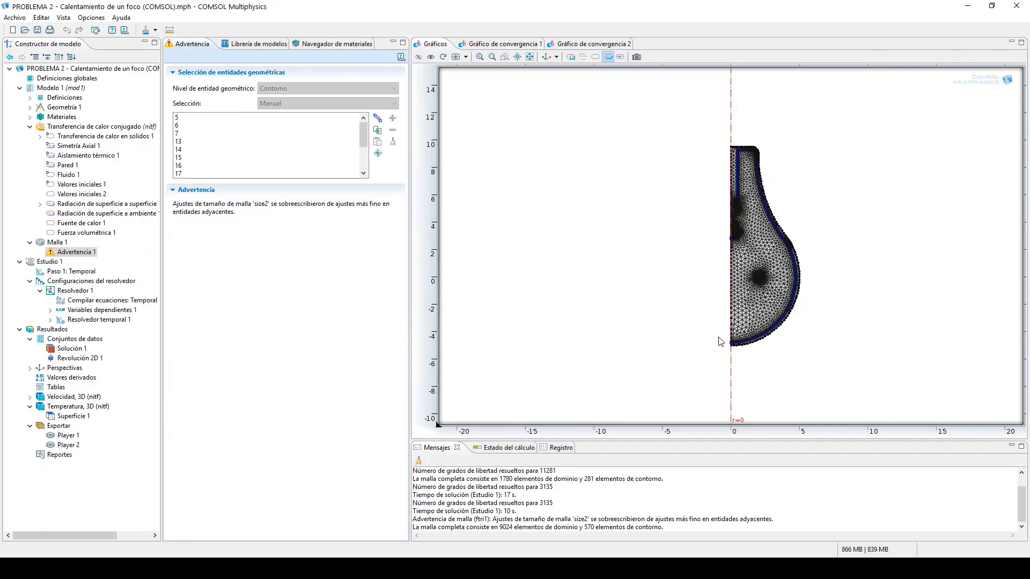
Inspect the mesh refinement at the bulb neck's rounded upper corner and around the lower tip of the central support near the axis.
left_click(505, 57)
left_click_drag(715, 141, 773, 198)
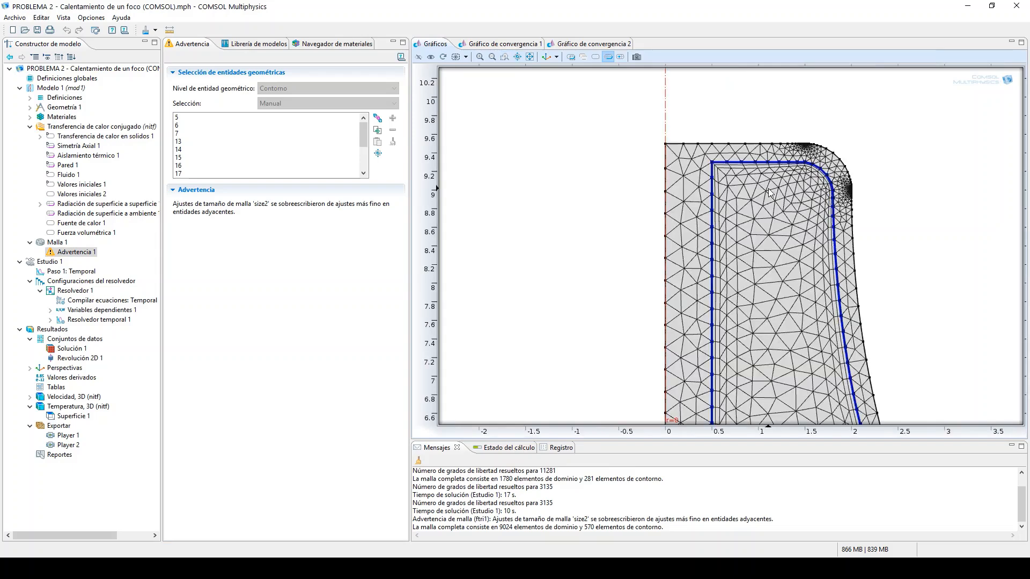
left_click(505, 57)
left_click_drag(781, 127, 831, 172)
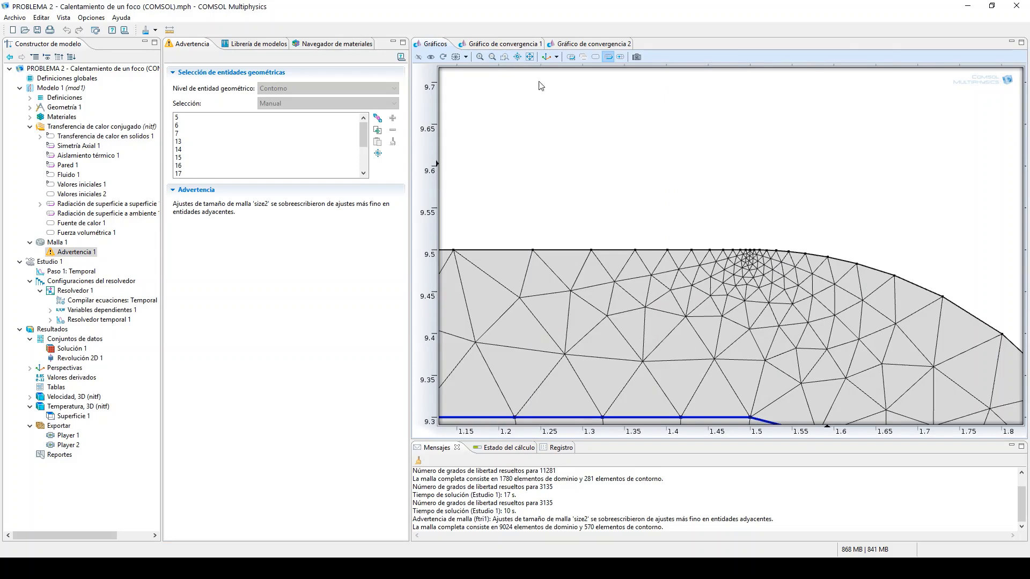
left_click(505, 57)
left_click_drag(692, 196, 781, 317)
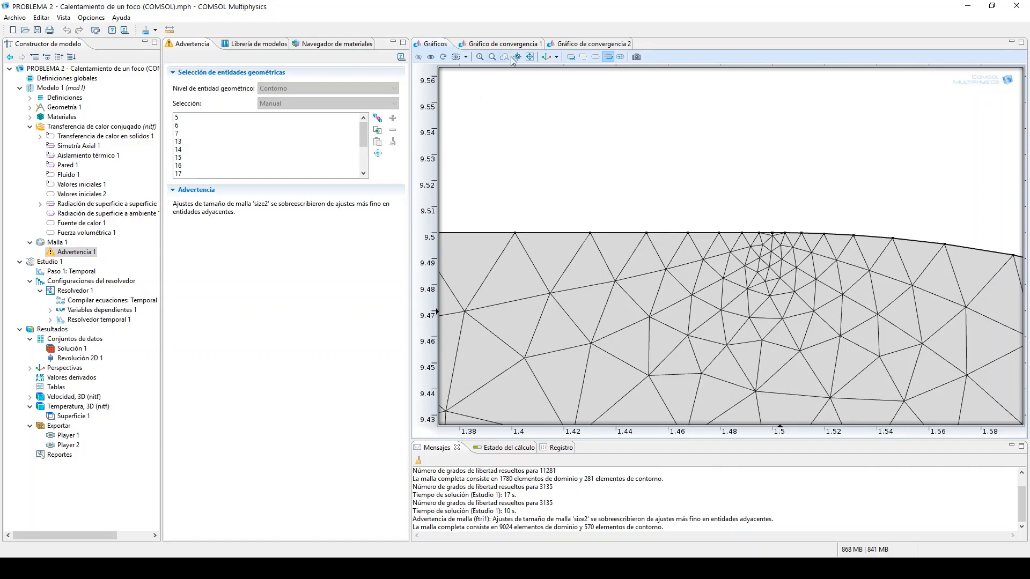
left_click(529, 58)
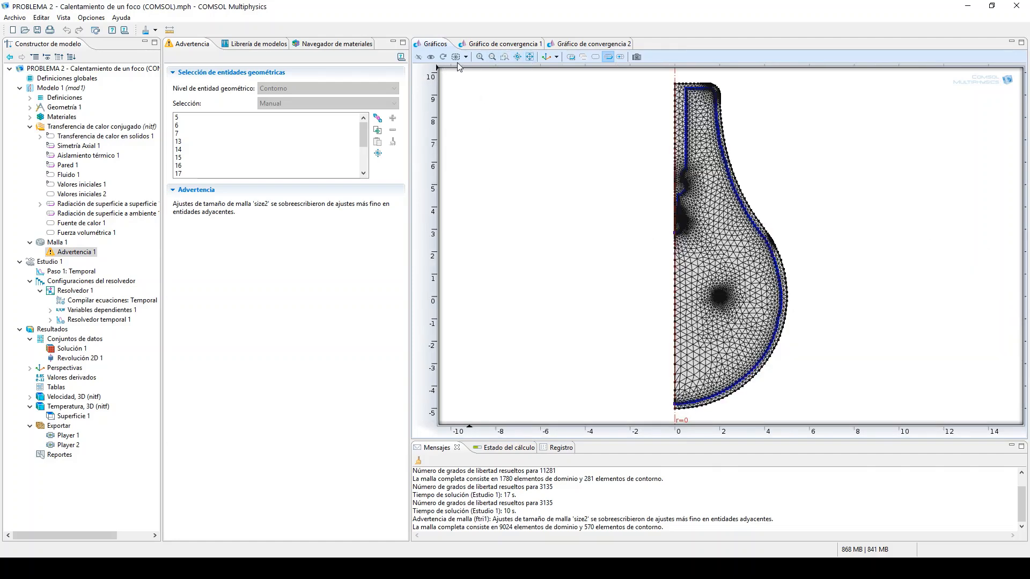
left_click(505, 58)
left_click_drag(663, 194, 710, 255)
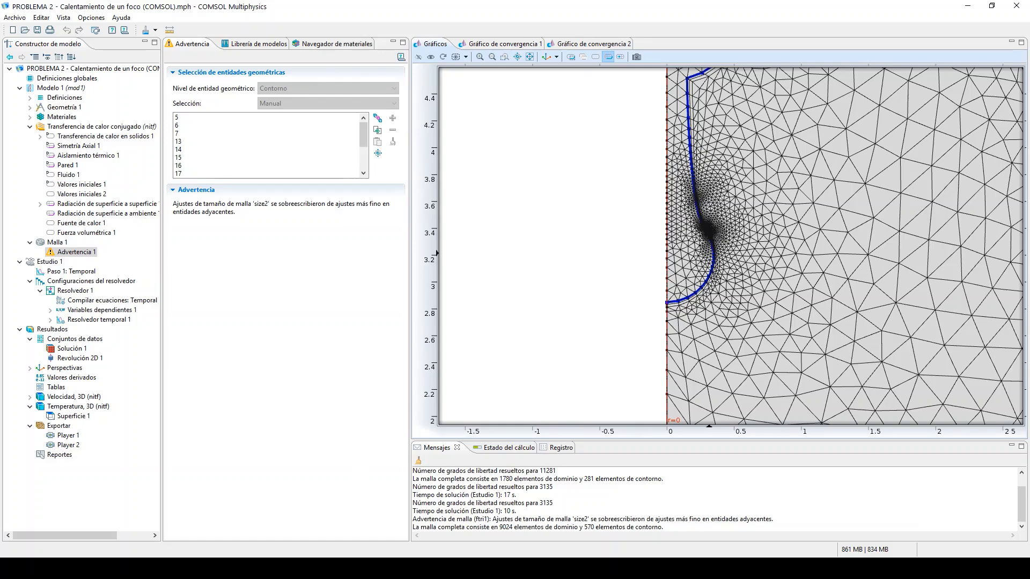
Set the time-dependent study step's times to range(0,1,1000) s.
left_click(78, 272)
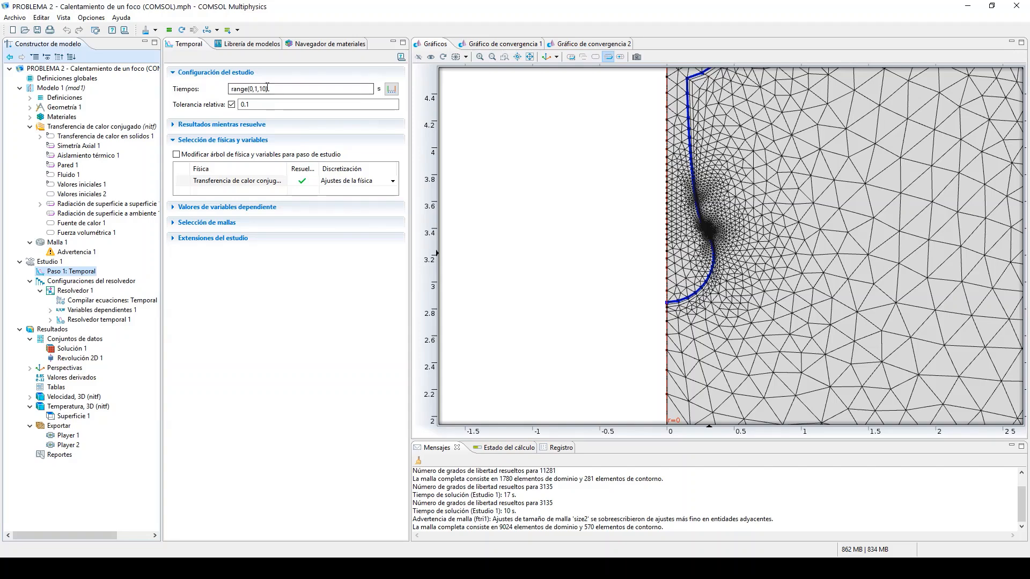
left_click(267, 88)
type("00")
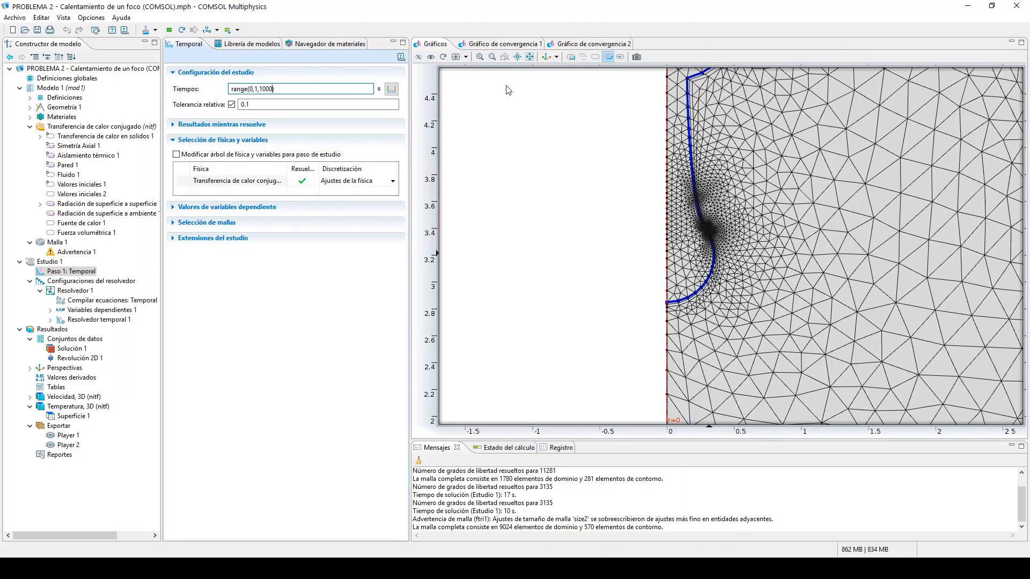
Try to compute the study with the Normal mesh over the times range(0,1,1000) s.
left_click(529, 58)
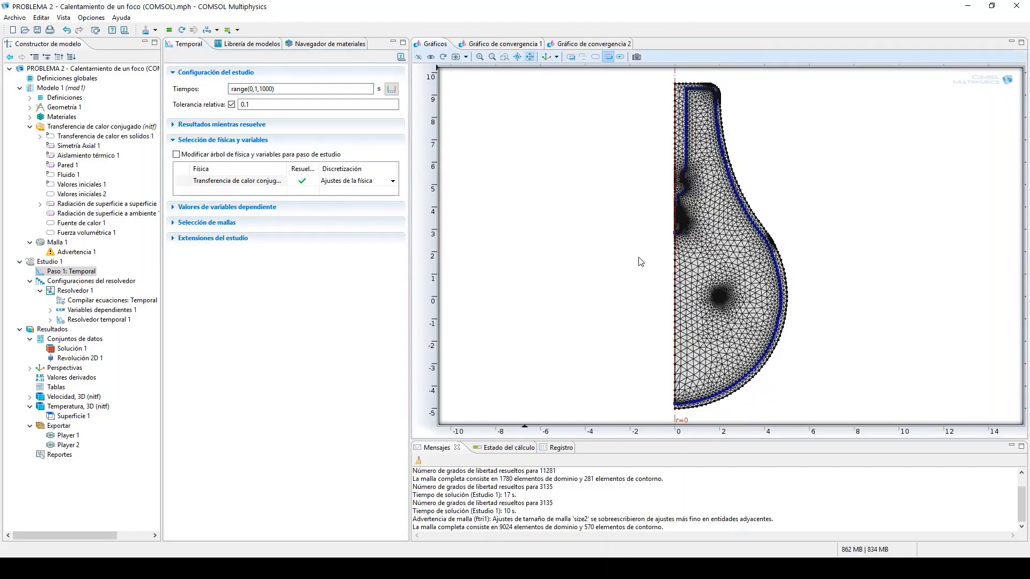
left_click(507, 57)
left_click_drag(708, 285, 743, 314)
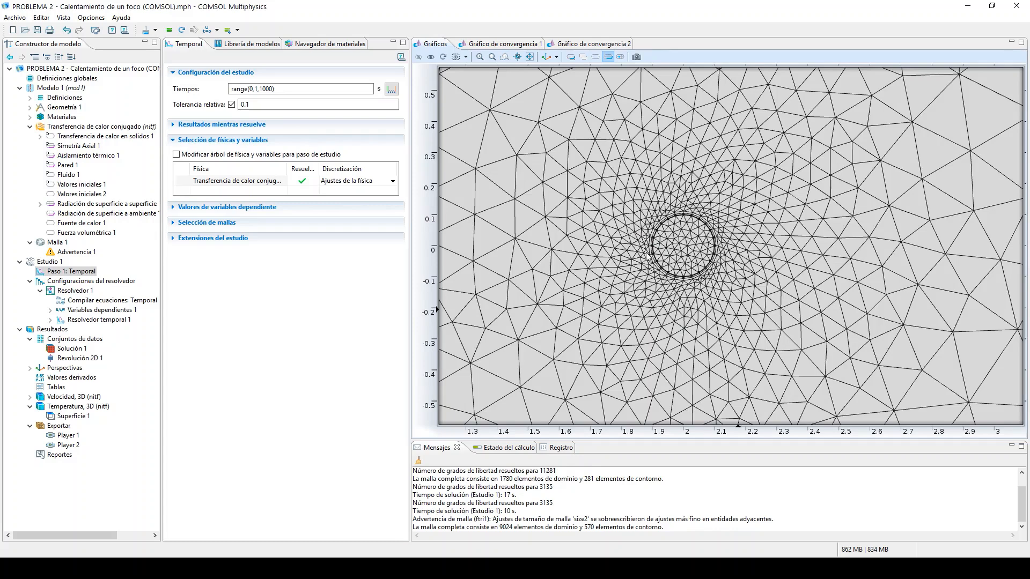
left_click(529, 56)
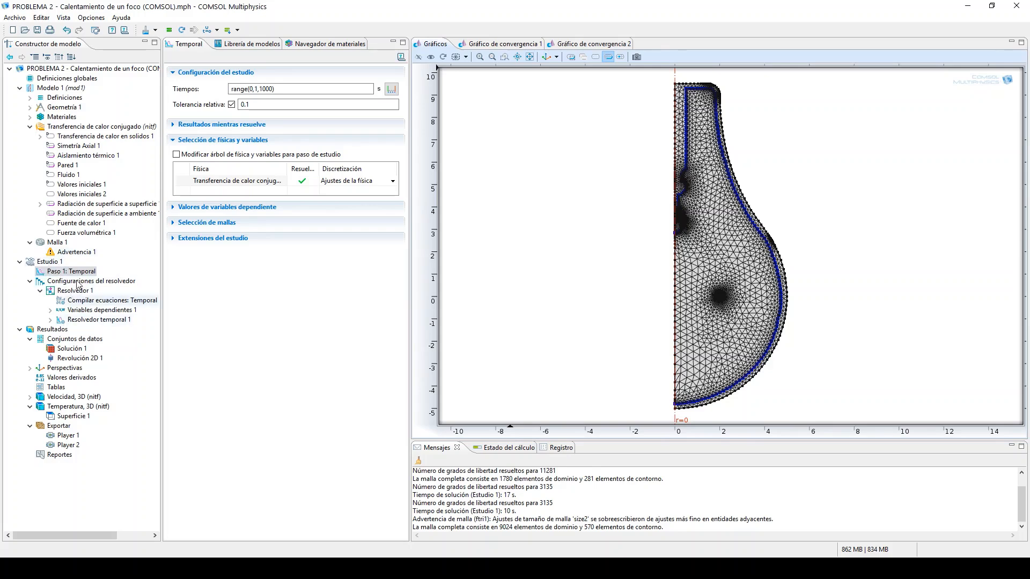
left_click(168, 30)
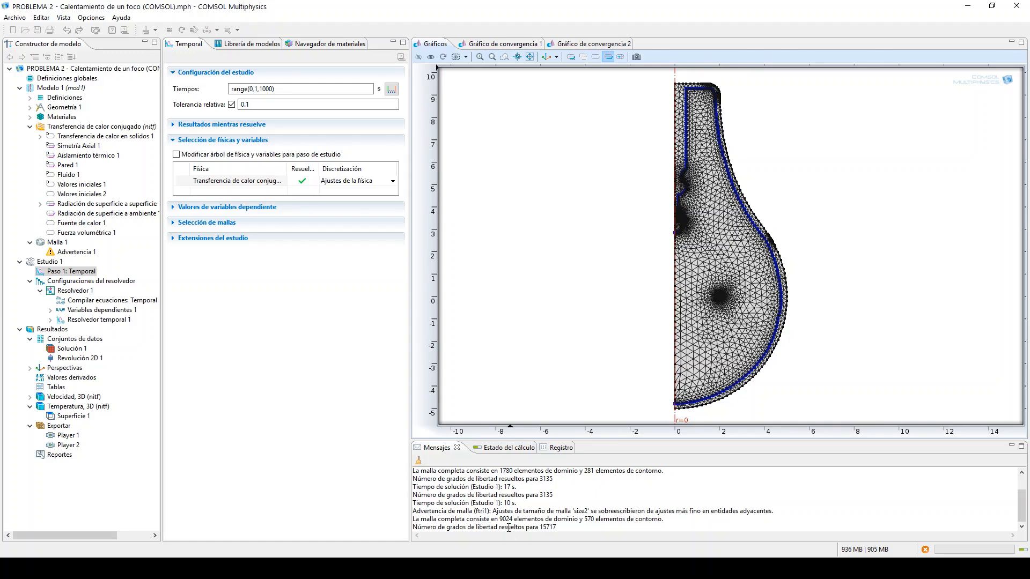
left_click_drag(556, 528, 542, 528)
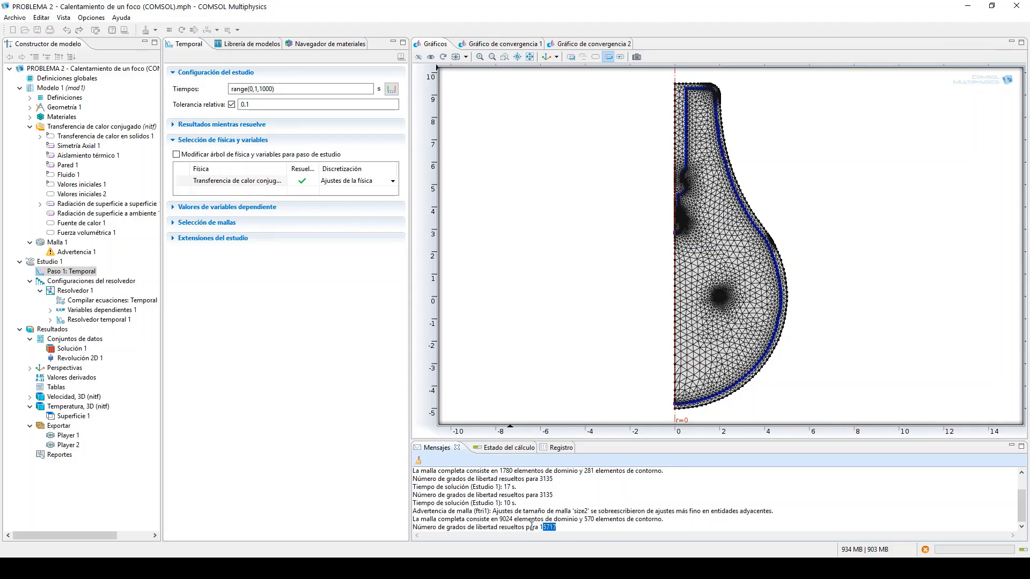
left_click_drag(513, 519, 504, 520)
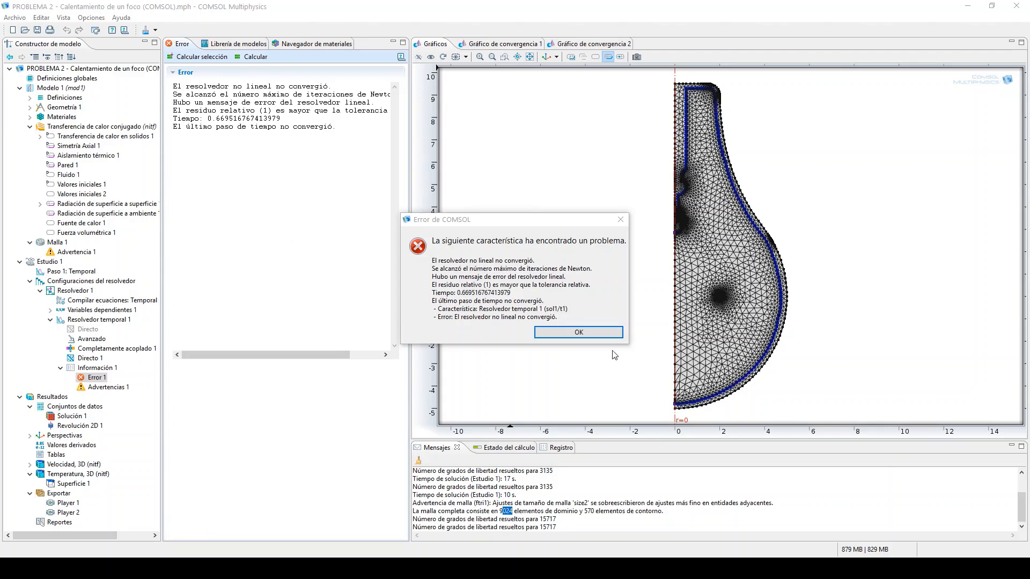
left_click(578, 332)
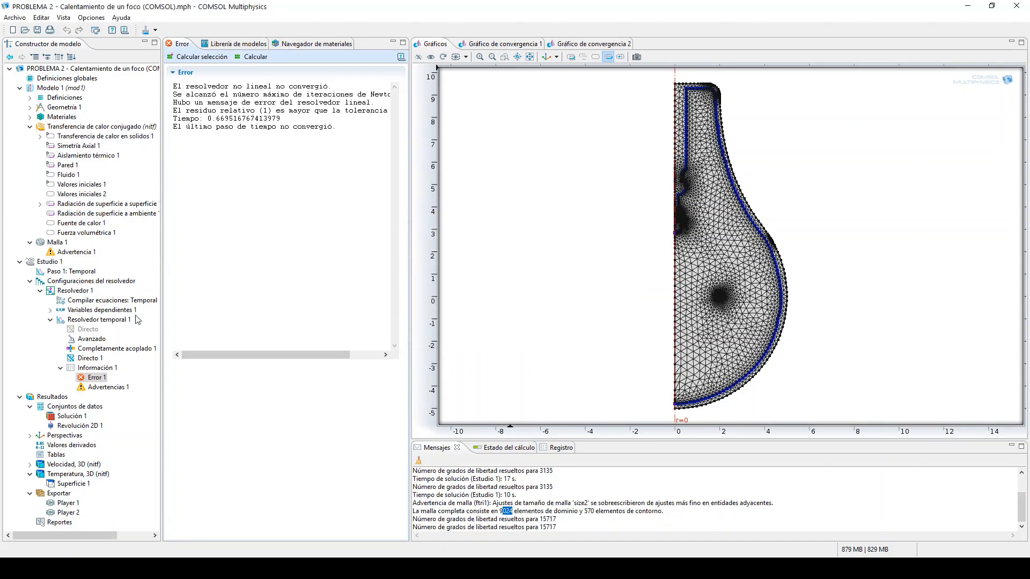
Set the mesh element size to Extremadamente gruesa and rebuild the whole mesh.
left_click(53, 243)
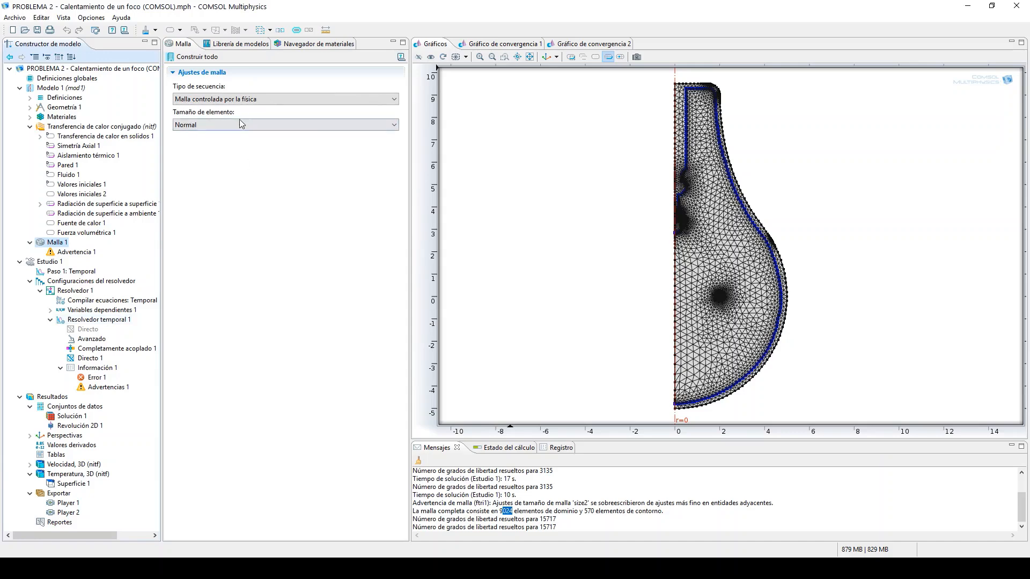
left_click(247, 124)
left_click(208, 200)
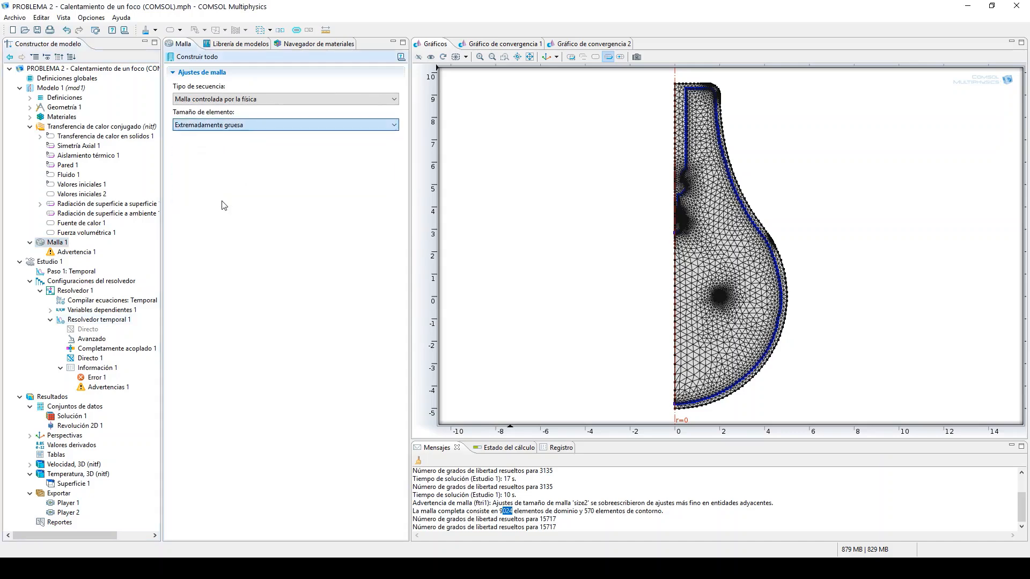
left_click(209, 57)
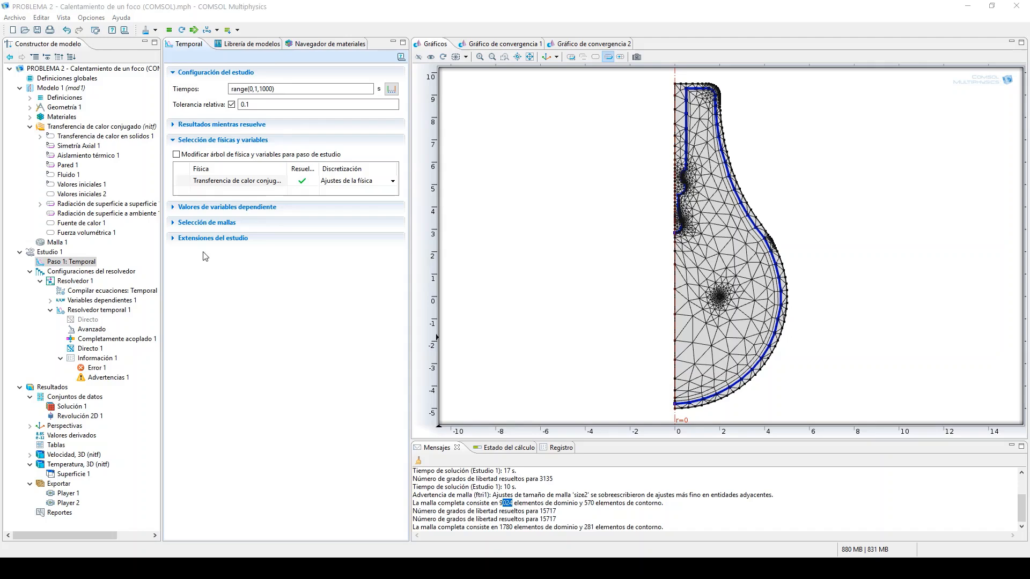
Set the time-dependent study step's times to range(0,30,600) s and compute the study.
left_click(265, 90)
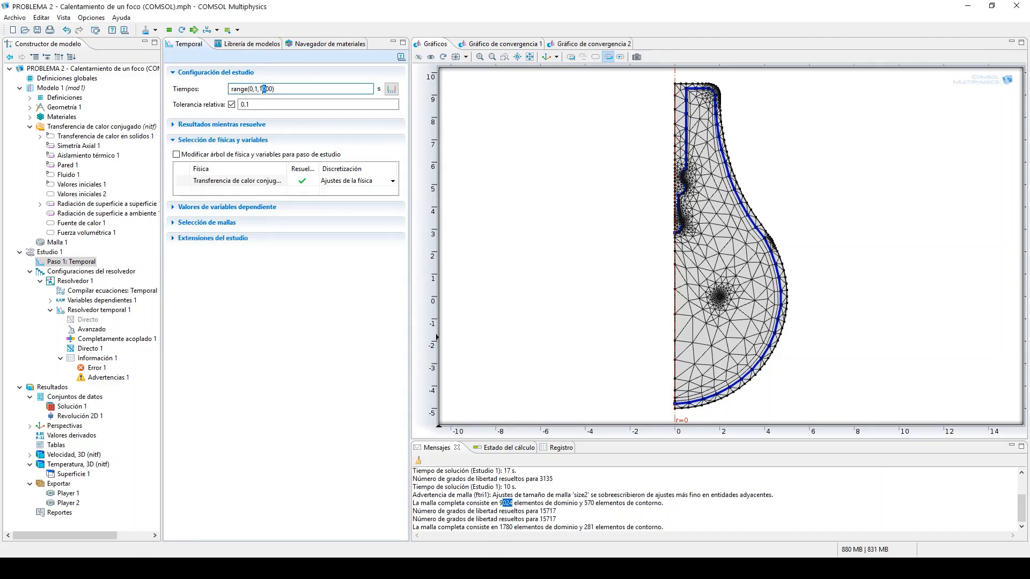
left_click_drag(265, 90, 259, 90)
type("36")
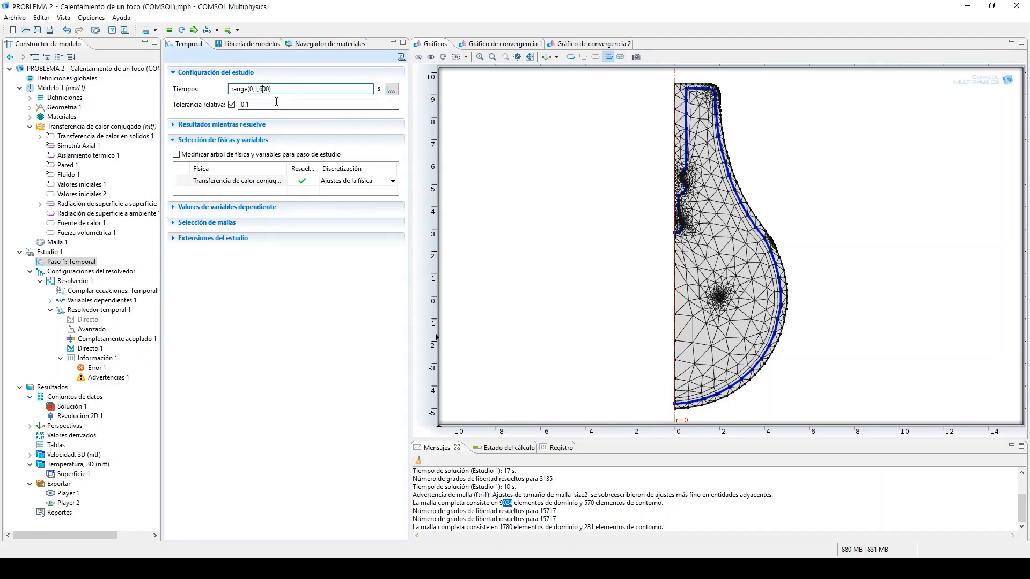
double_click(256, 90)
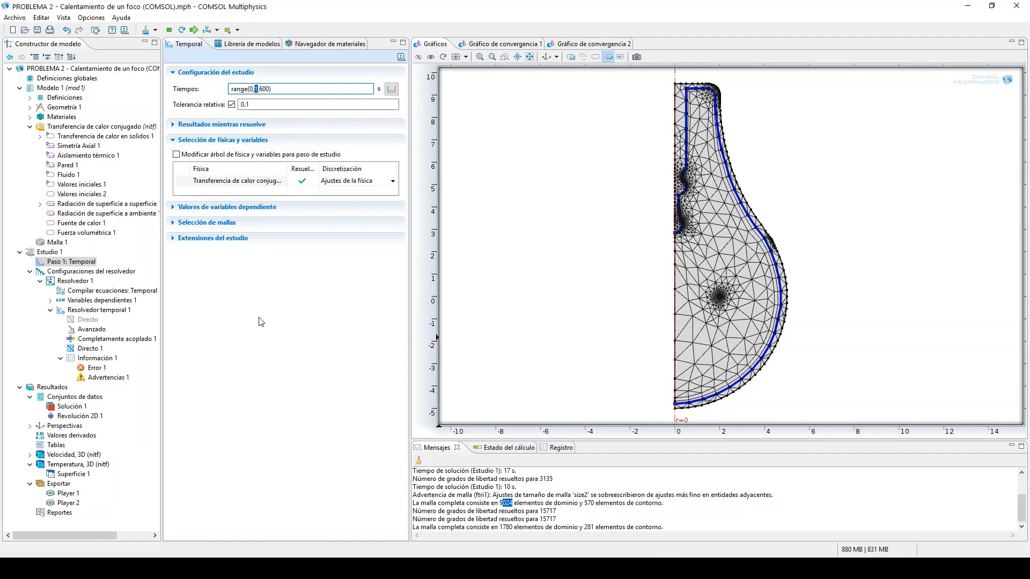
type("30")
left_click(169, 30)
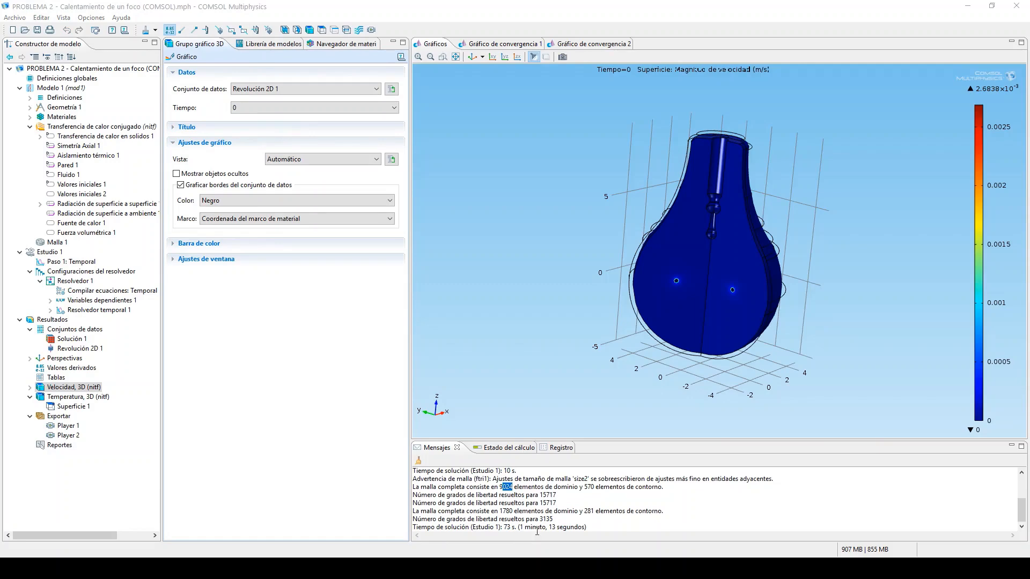
Add an animation player for the new 3D velocity results and display the 3D temperature plot.
left_click(371, 30)
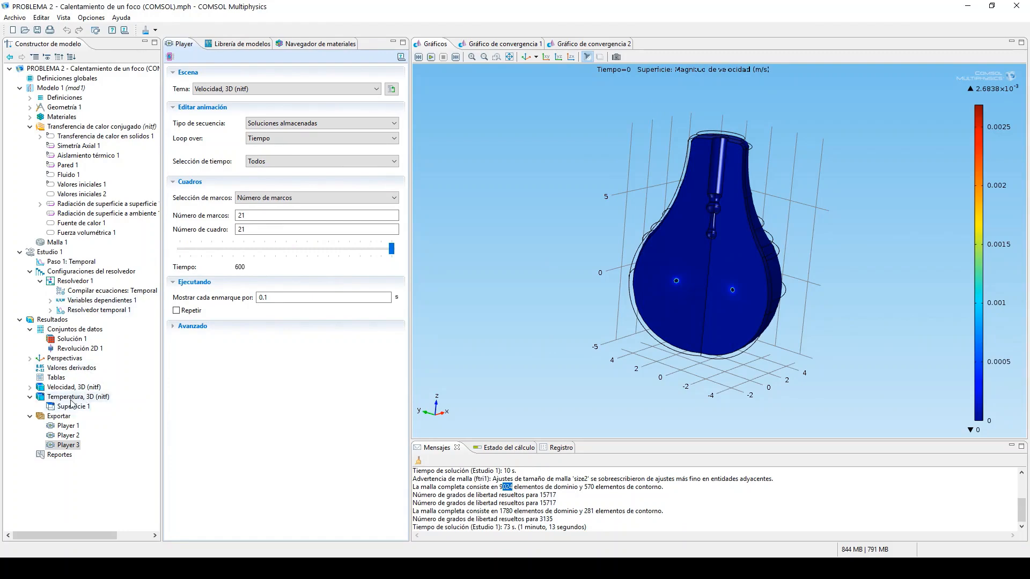
left_click(73, 397)
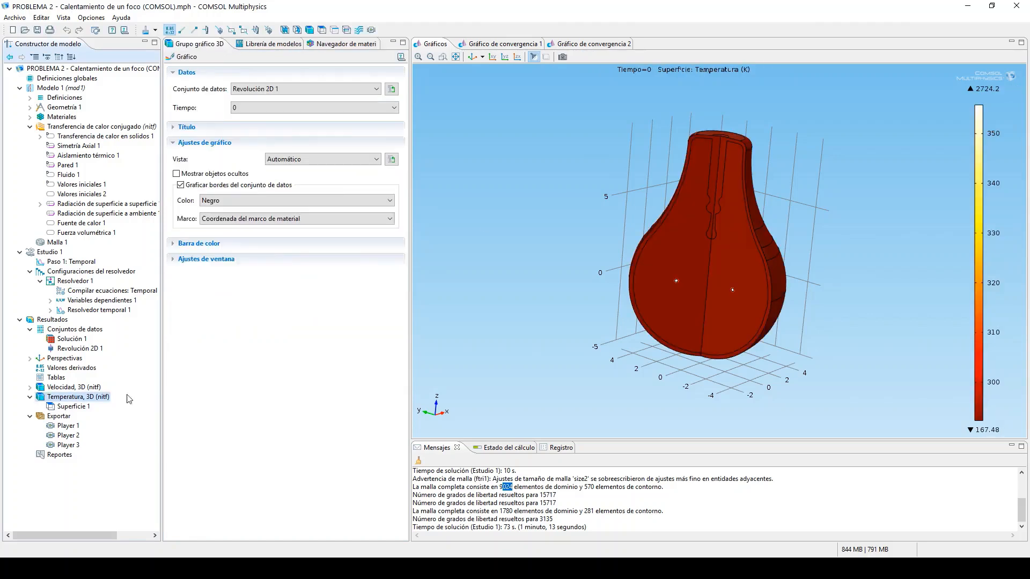
Add an animation player for the 3D temperature results.
left_click(371, 31)
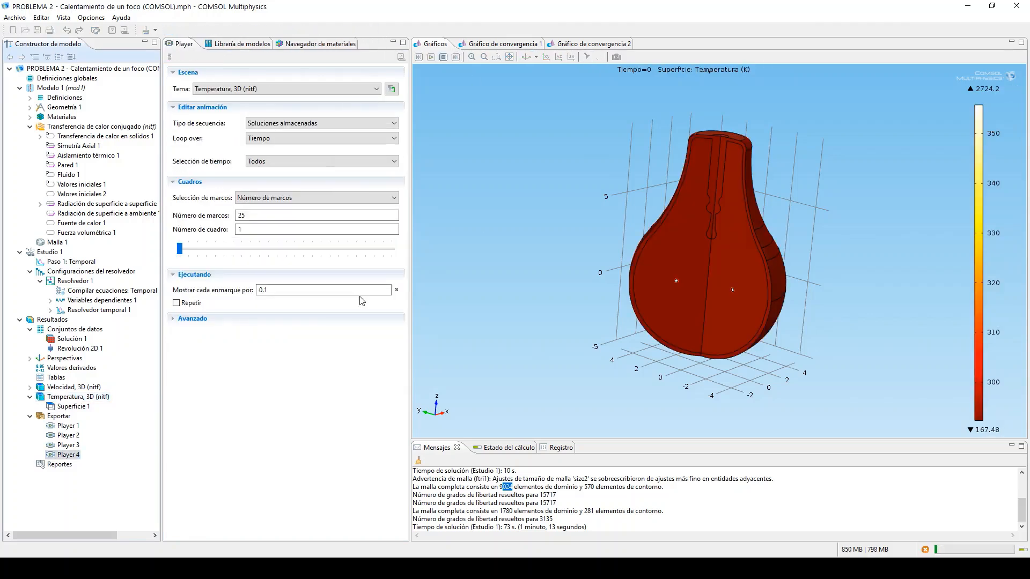
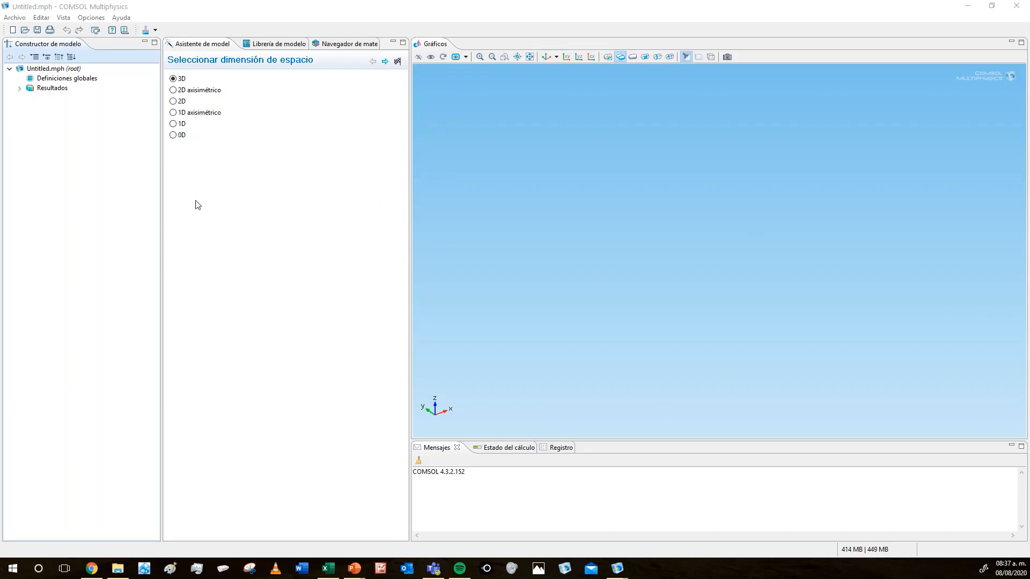
Create a new 2D model with the single-phase Flujo laminar (spf) physics and an Estacionario study.
left_click(174, 103)
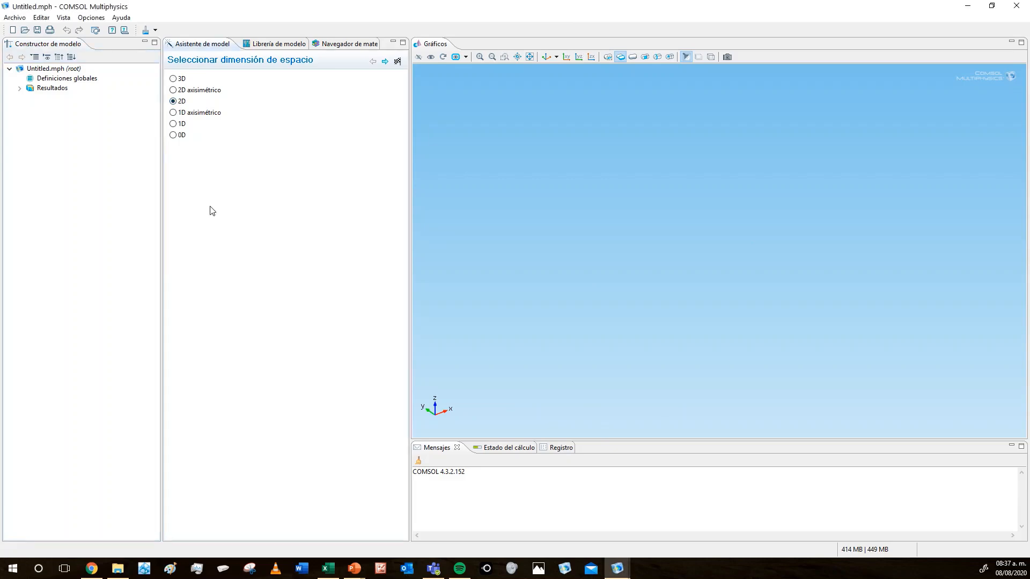
left_click(385, 62)
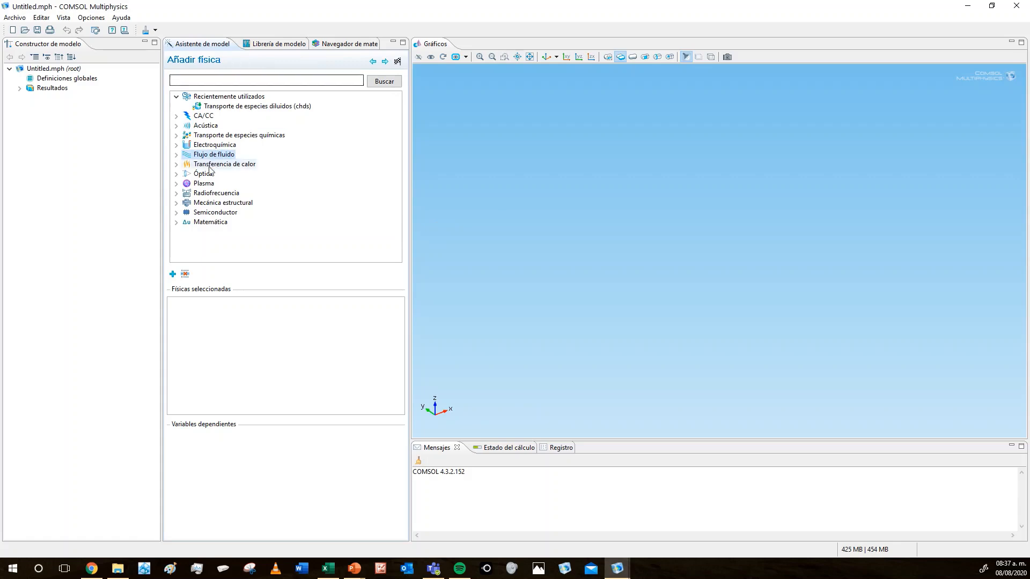
left_click(176, 155)
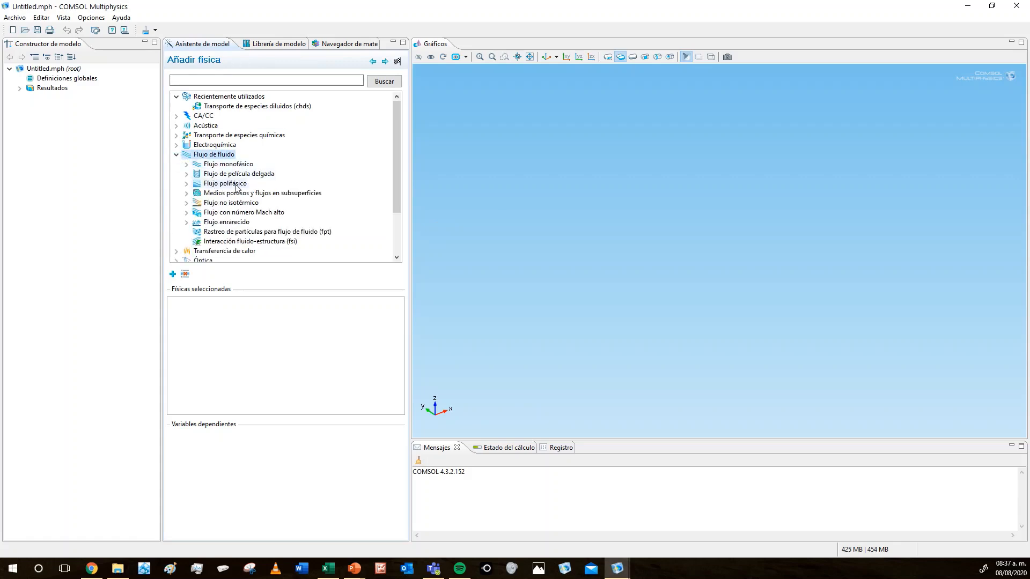
left_click(226, 166)
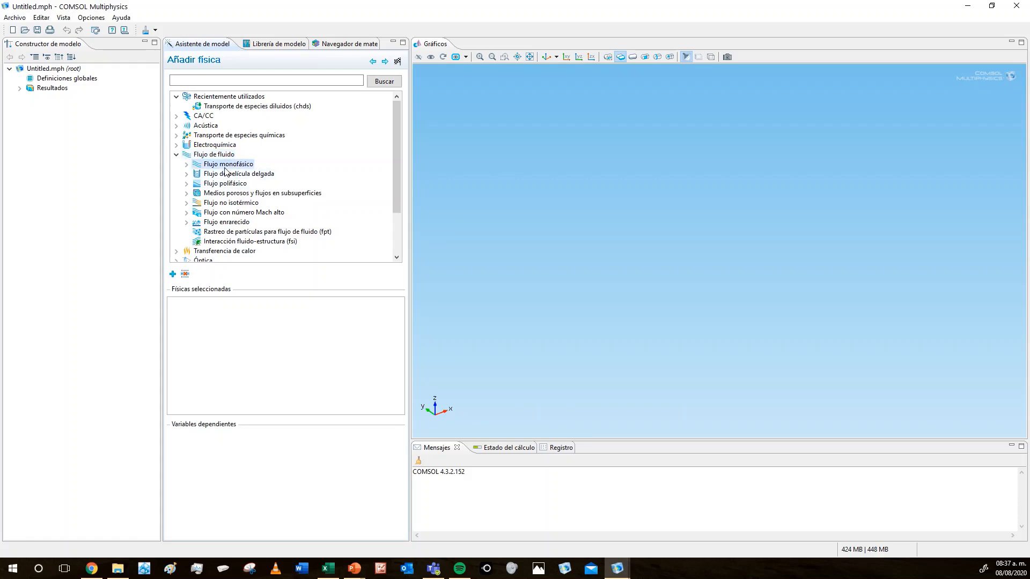
left_click(188, 166)
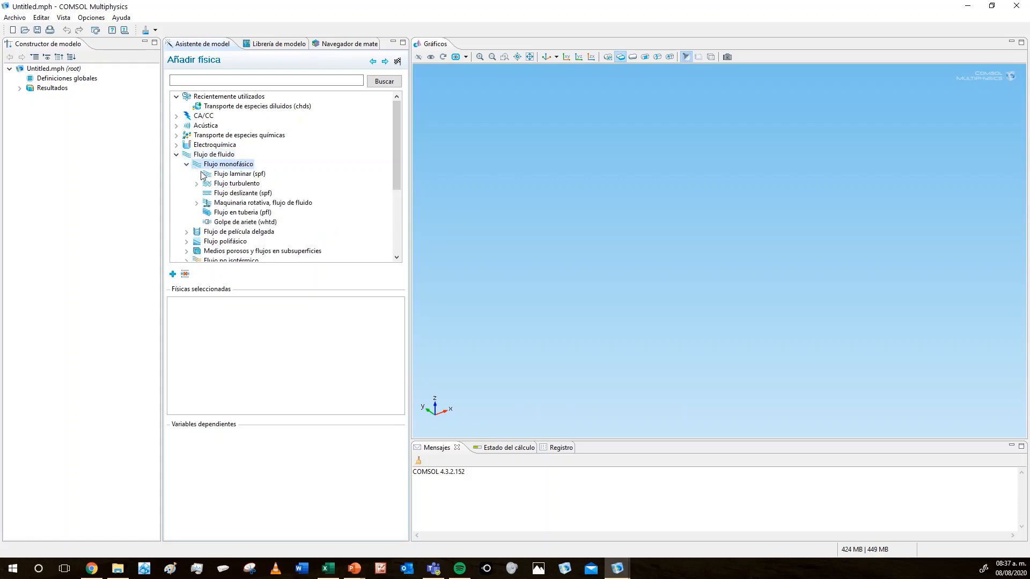
left_click(239, 176)
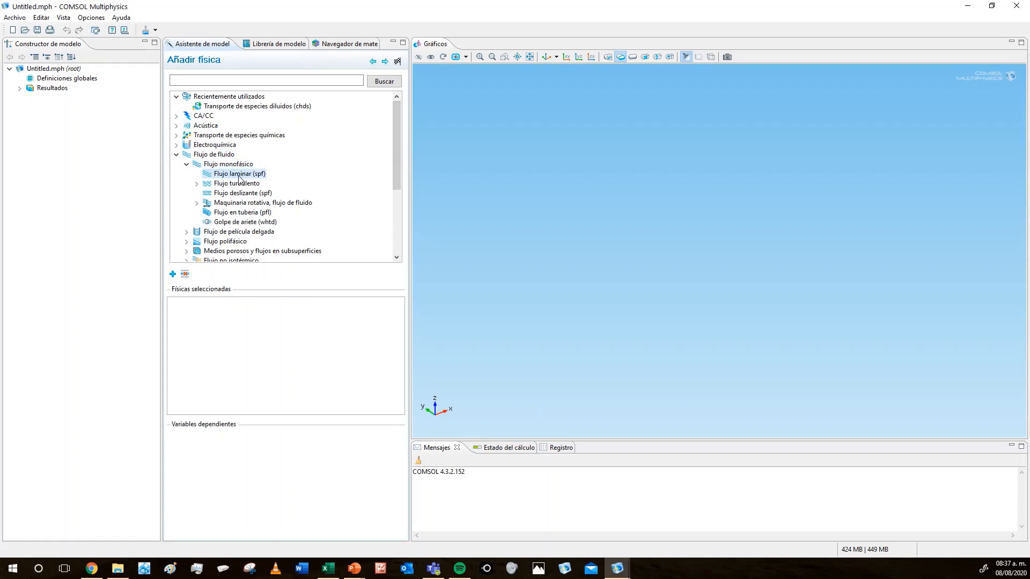
left_click(384, 62)
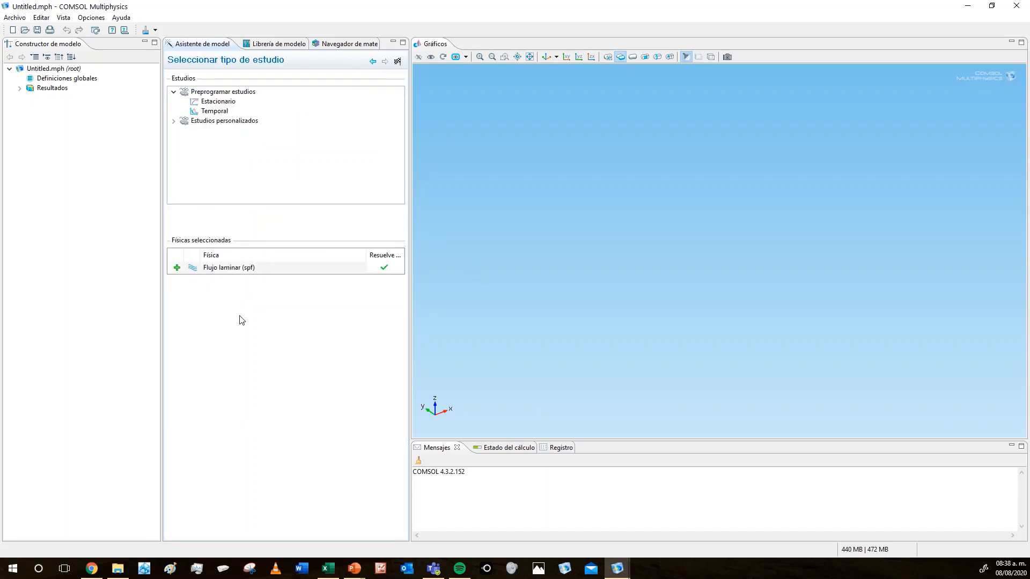
left_click(218, 105)
left_click(396, 62)
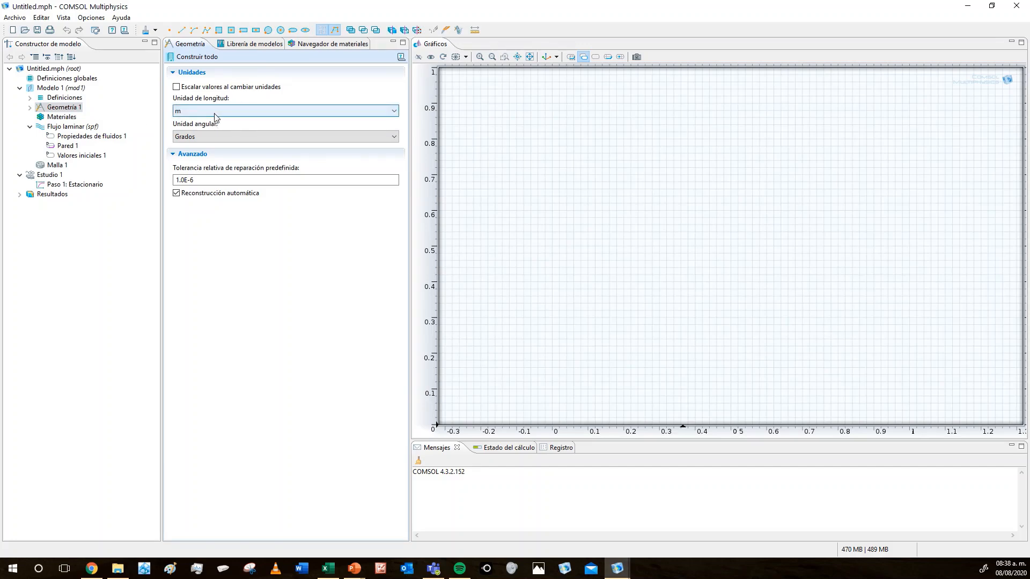
Add a solid rectangle 0.6 m wide and 0.05 m high with its Esquina base at the origin, and build it.
left_click(30, 107)
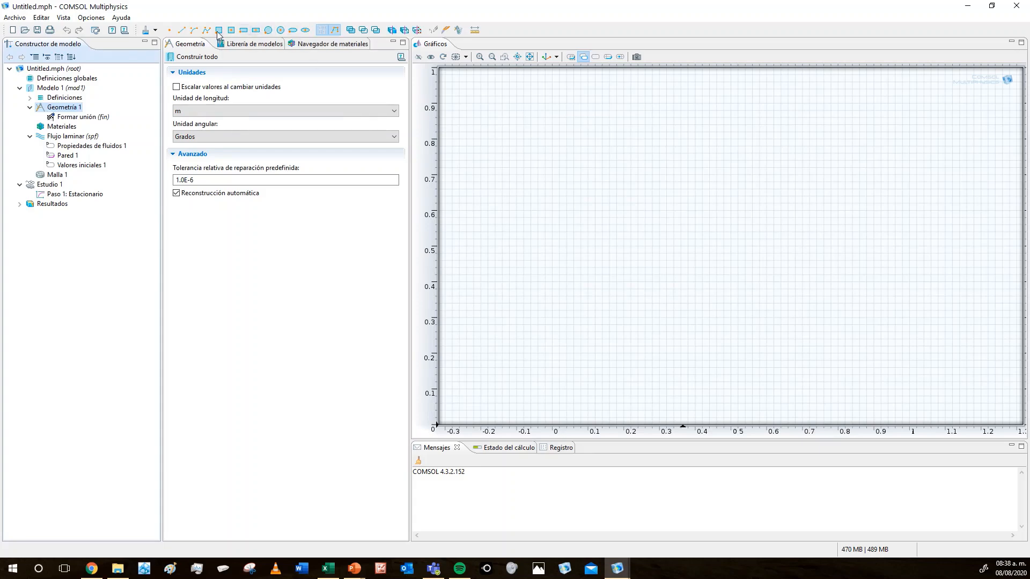
right_click(68, 111)
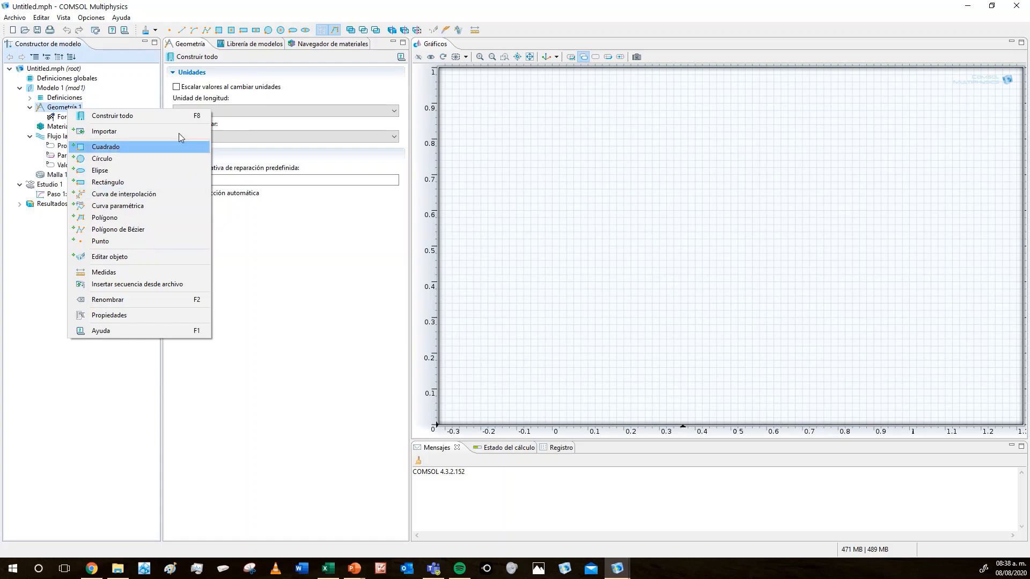
left_click(137, 185)
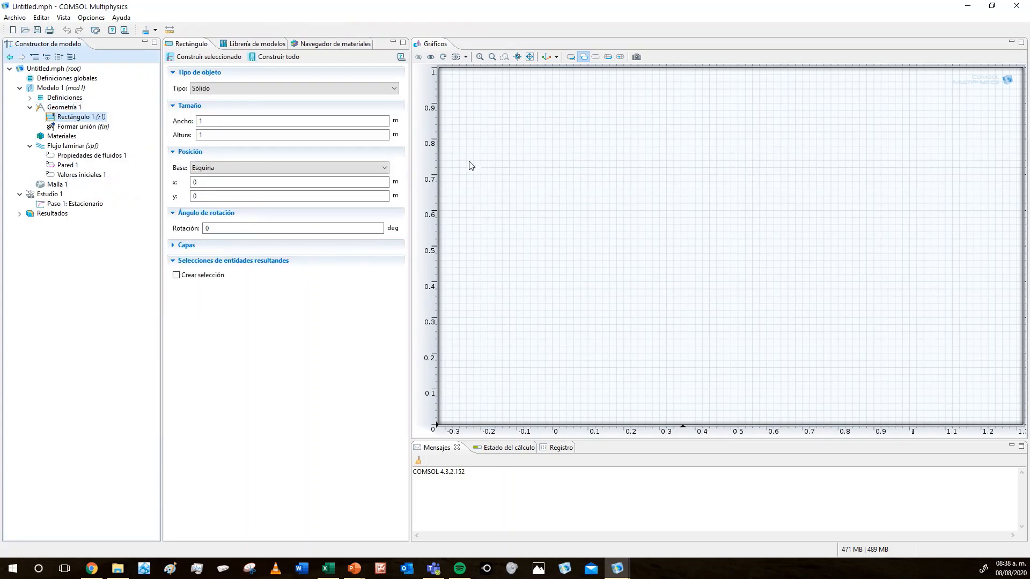
left_click(202, 121)
left_click_drag(202, 121, 196, 123)
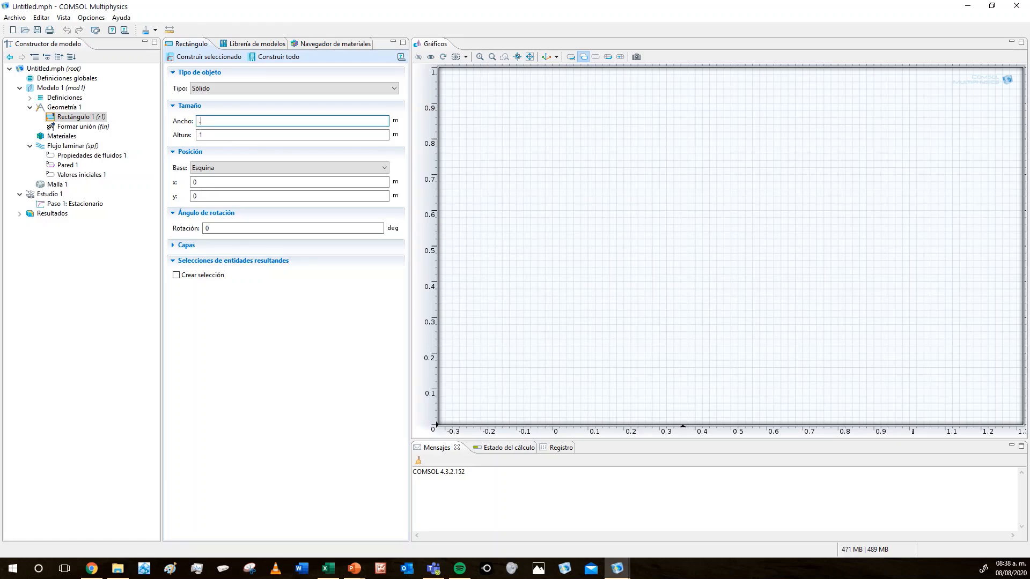
type(".6")
left_click(211, 133)
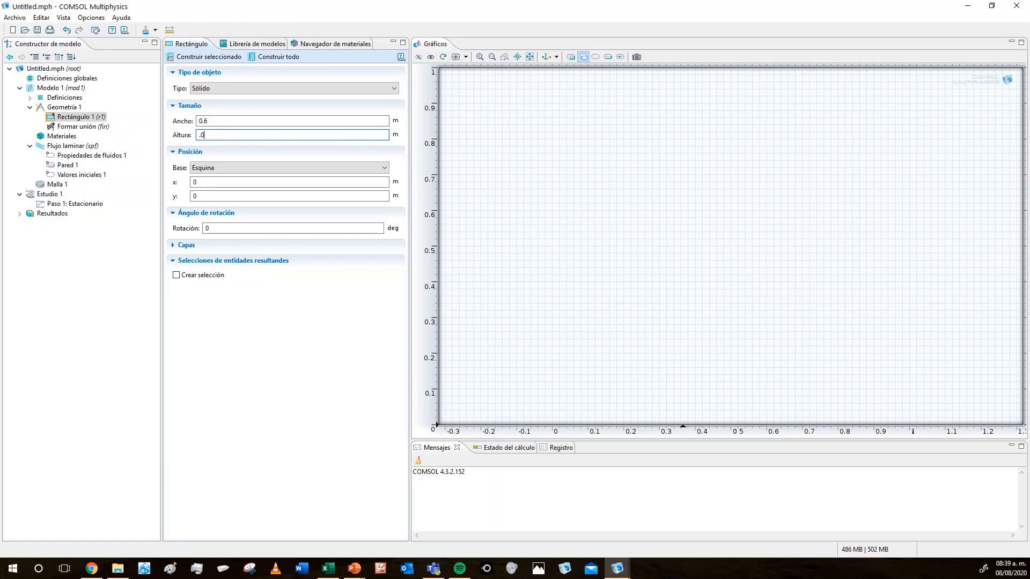
type(".05")
left_click(214, 170)
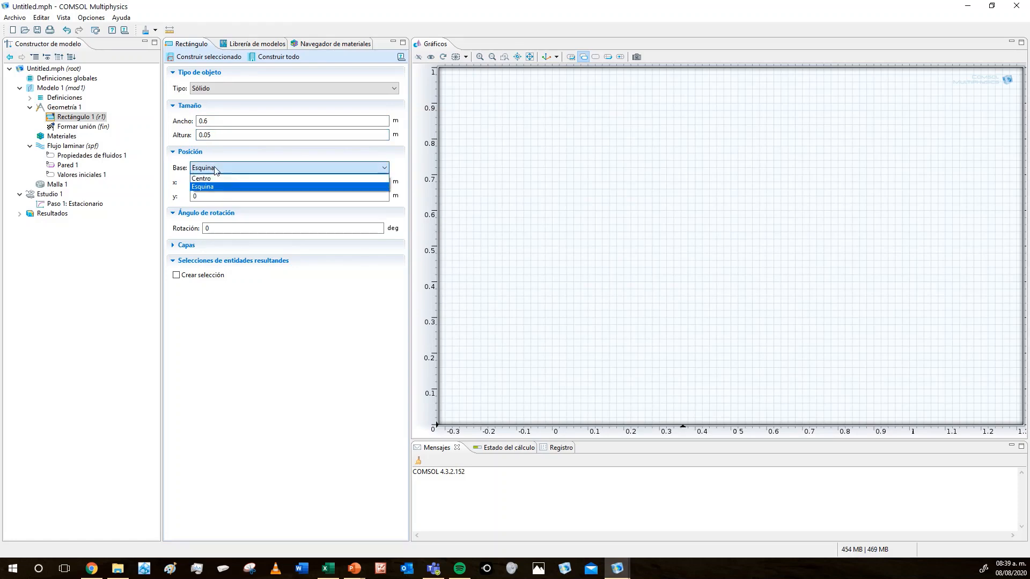
left_click(215, 186)
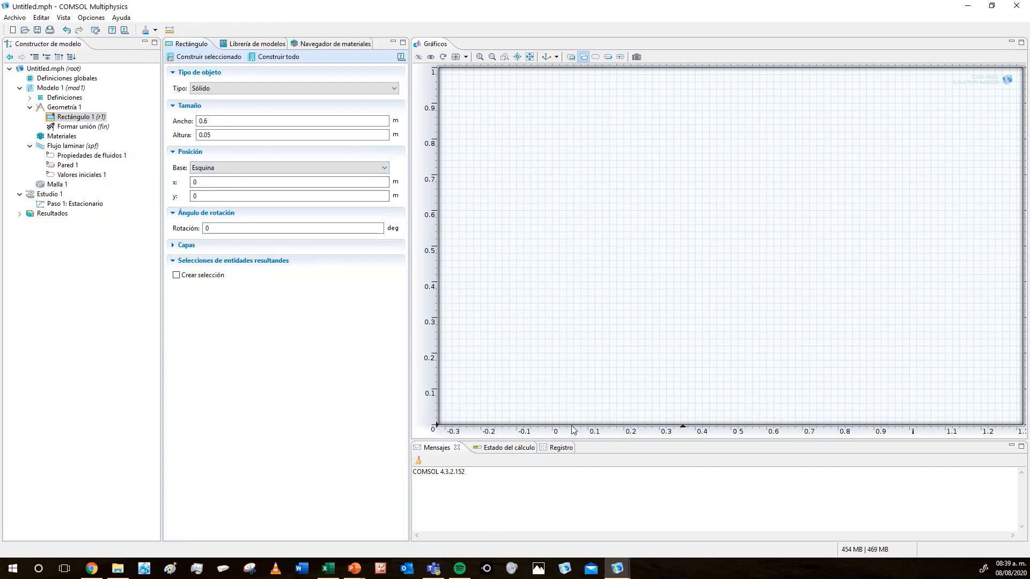
left_click(214, 61)
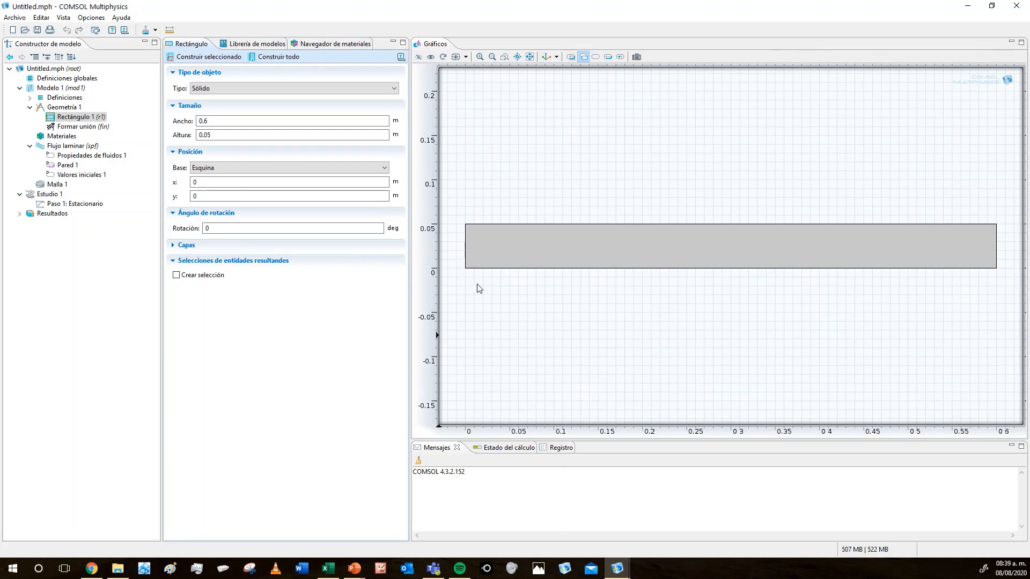
Set the rectangle's position base to Centro and rebuild it.
left_click(381, 168)
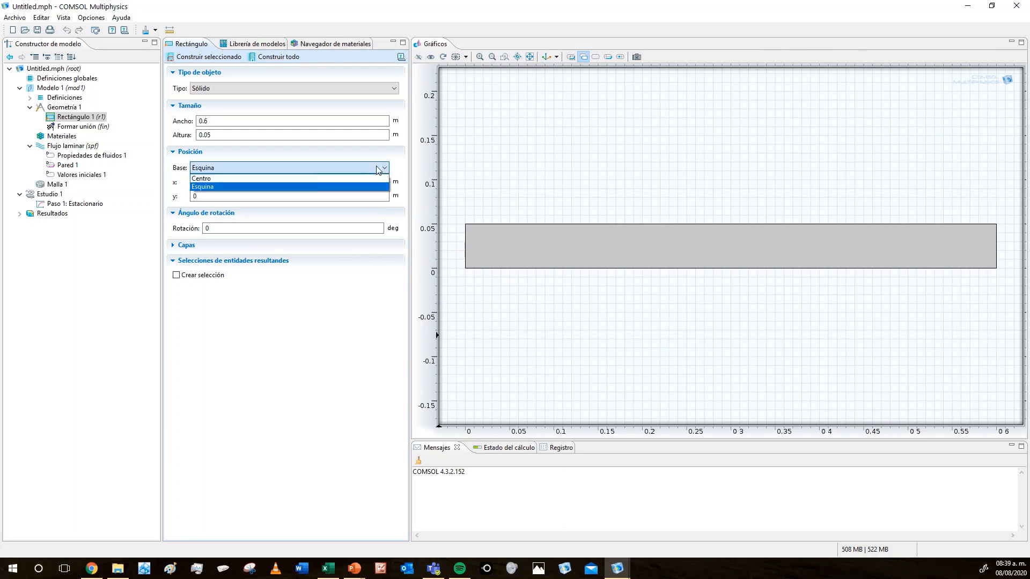
left_click(217, 179)
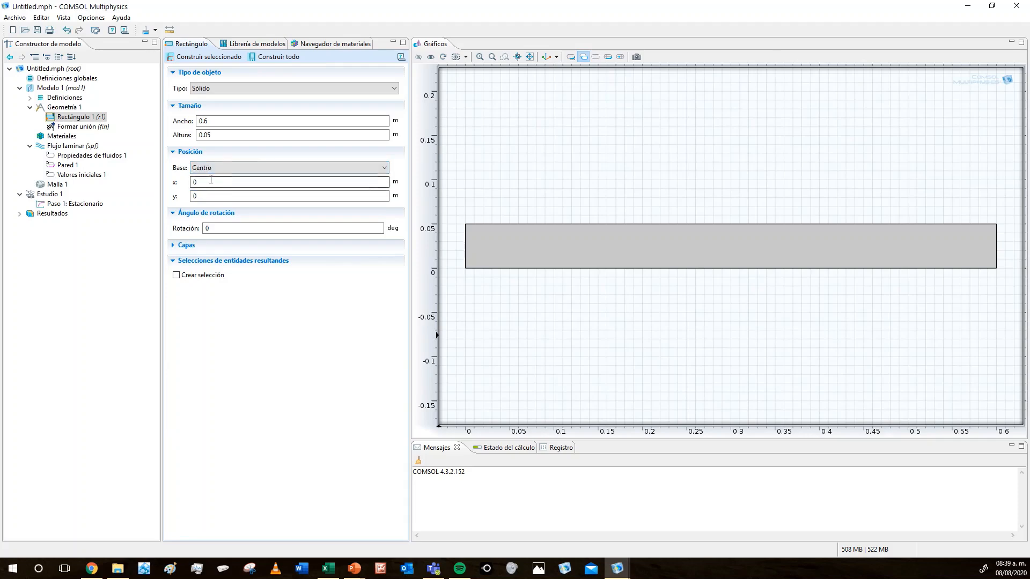
left_click(219, 60)
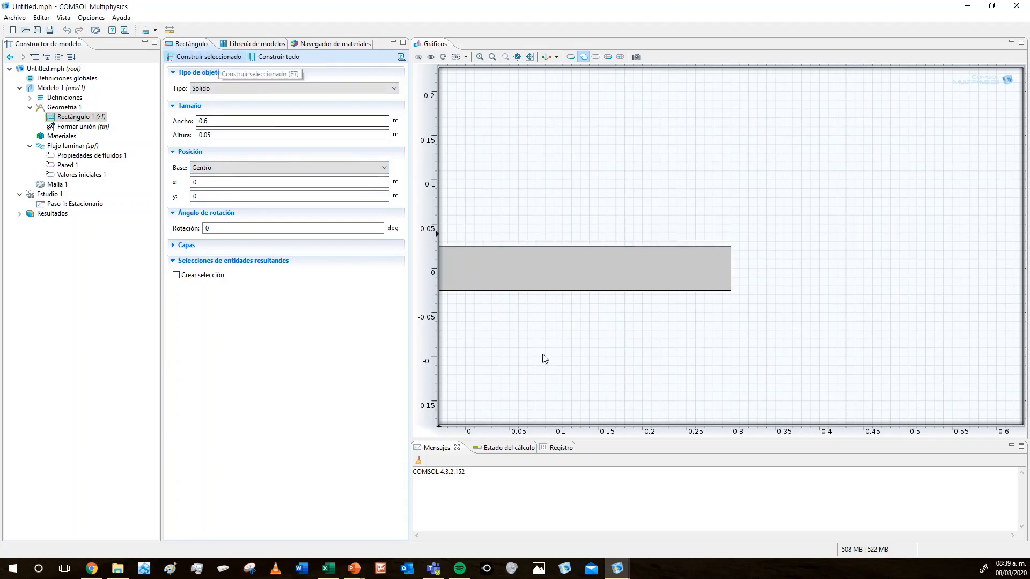
left_click(530, 57)
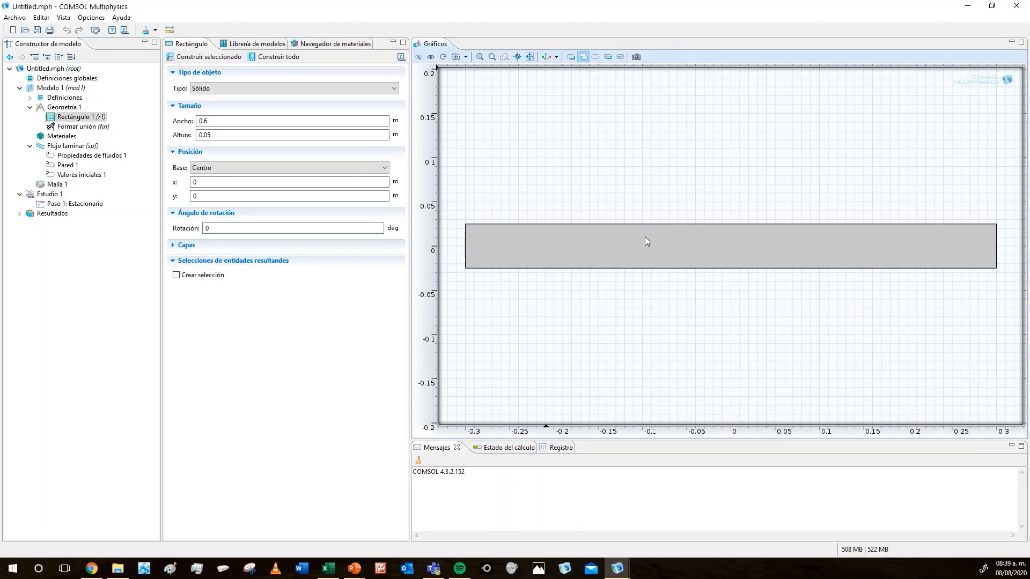
Return the rectangle's position base to Esquina and rebuild the geometry.
left_click(218, 168)
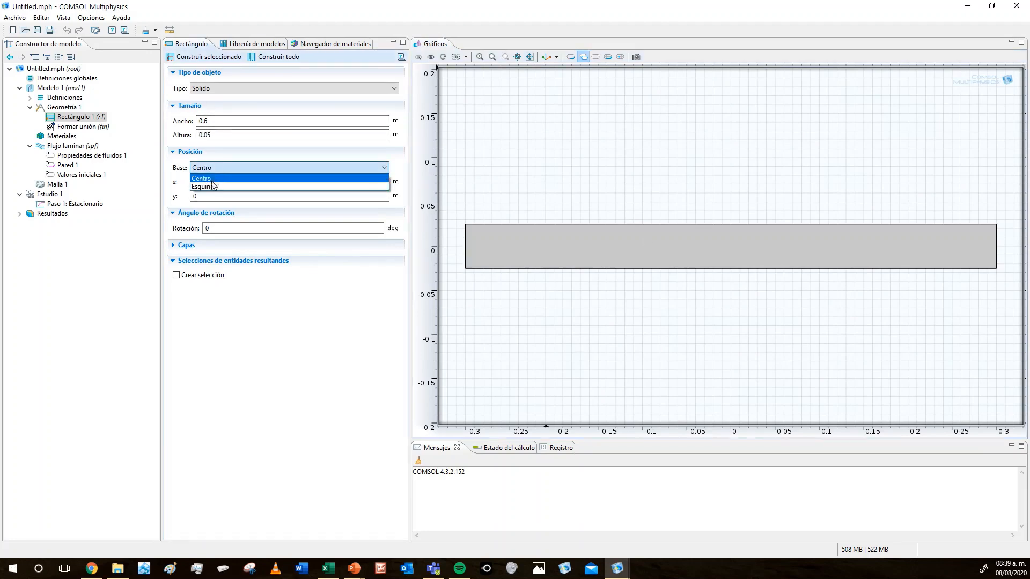
left_click(203, 182)
left_click(270, 59)
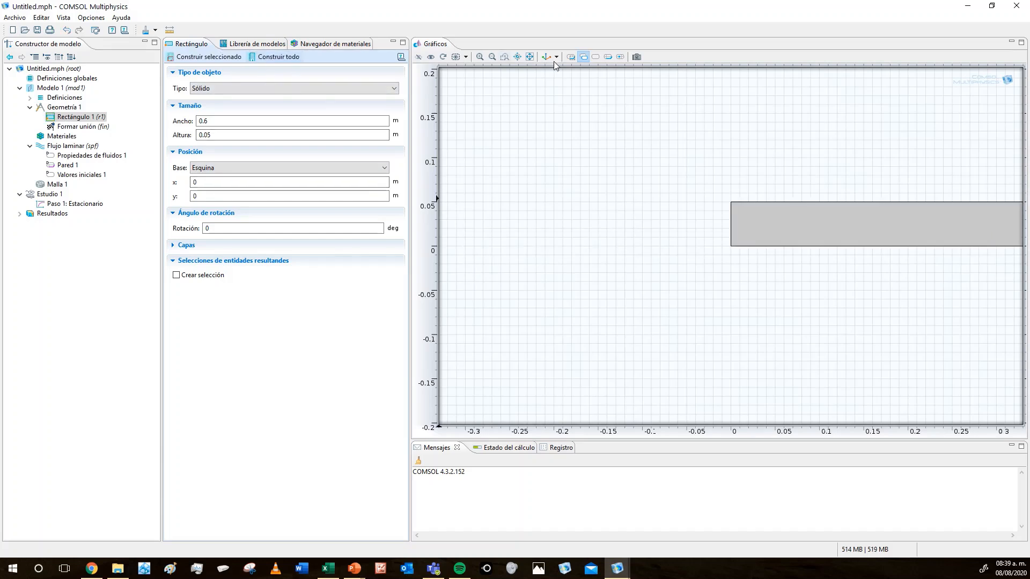
left_click(529, 57)
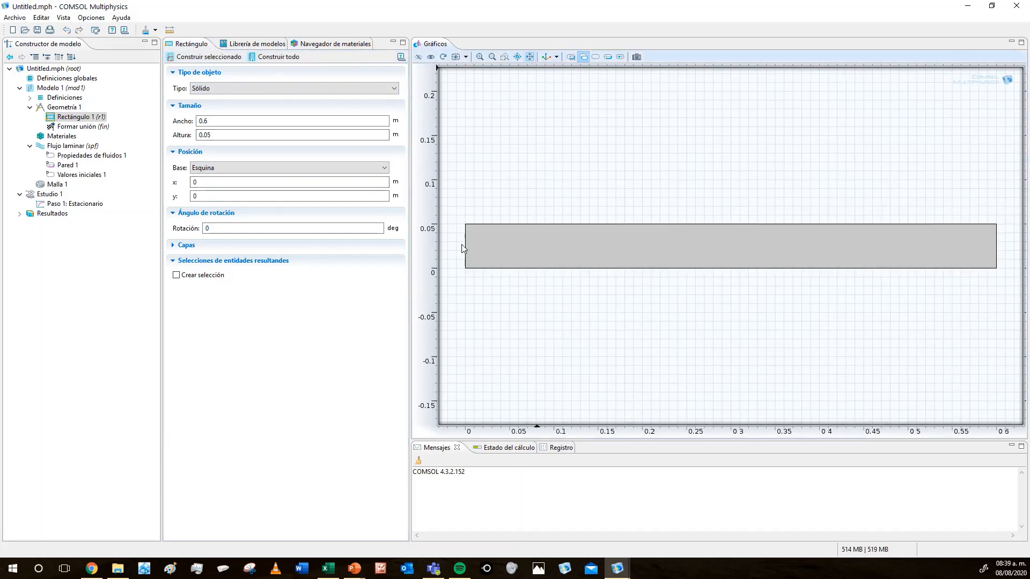
Open the material browser for the model's materials and search it for water.
left_click(59, 137)
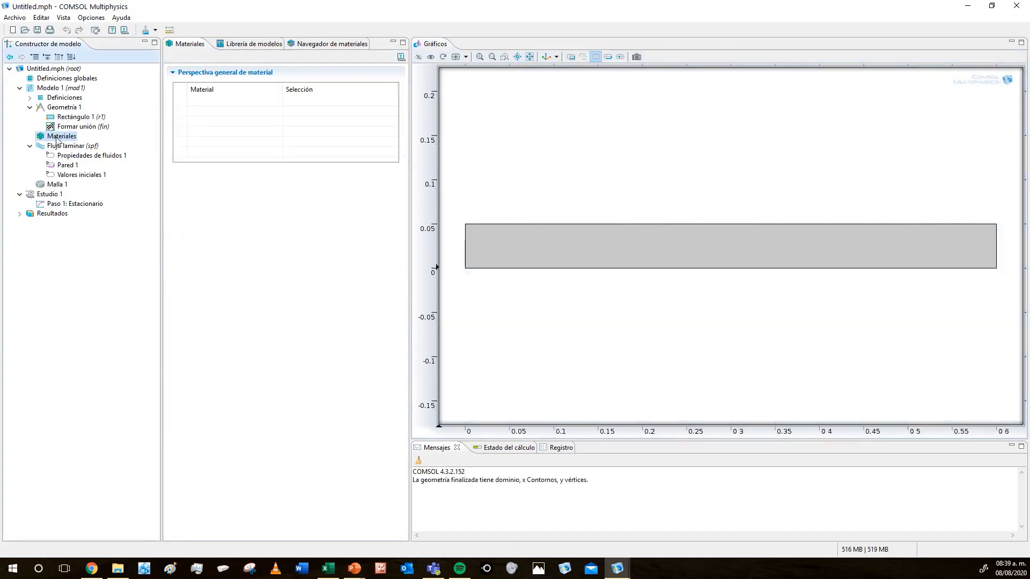
right_click(56, 139)
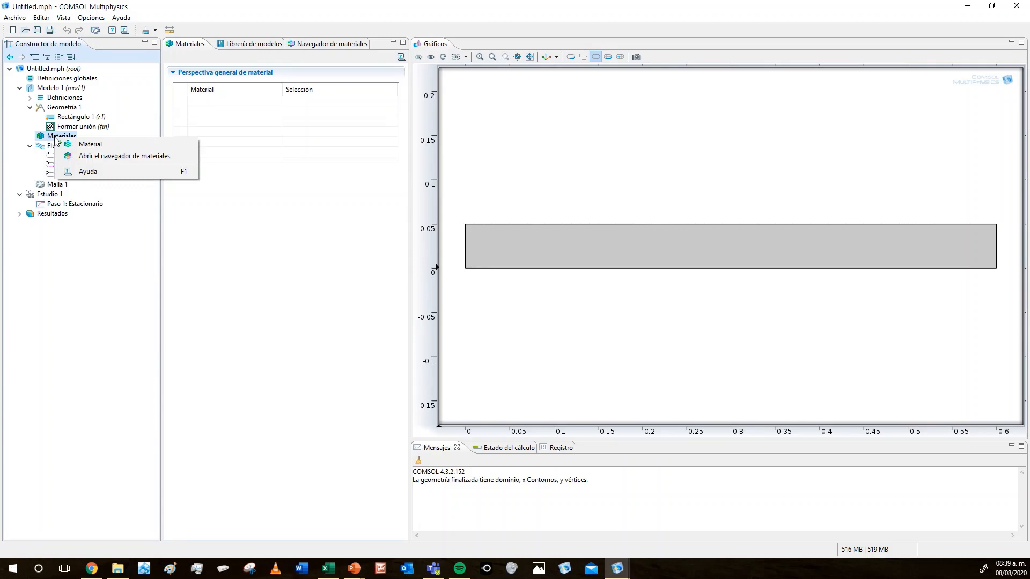
left_click(92, 156)
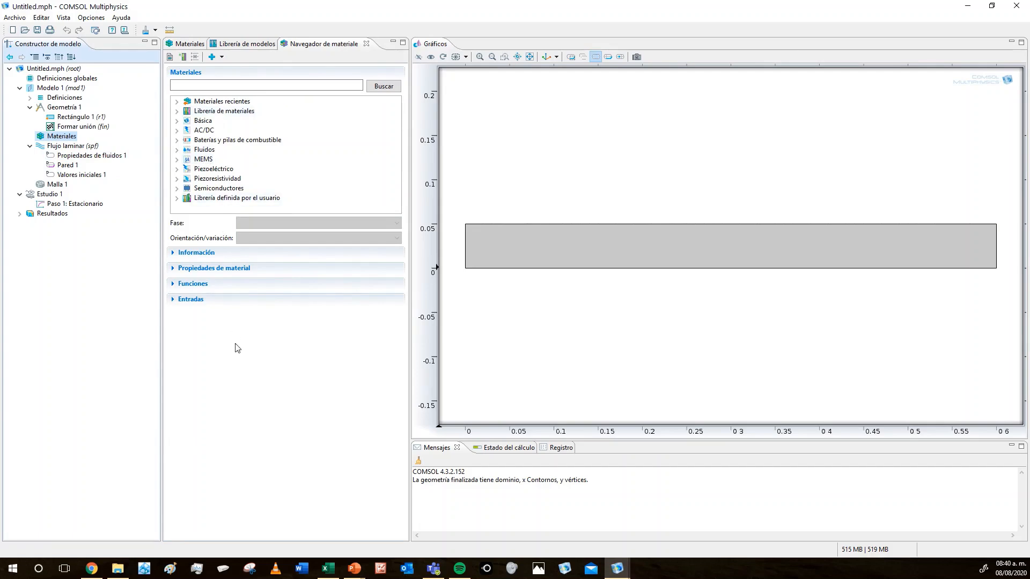
left_click(178, 102)
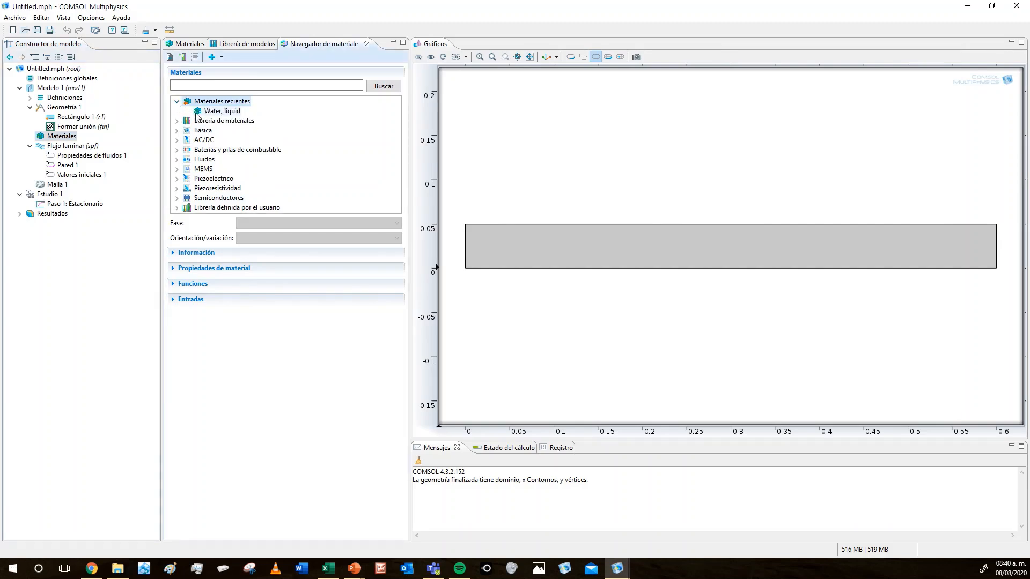
left_click(217, 85)
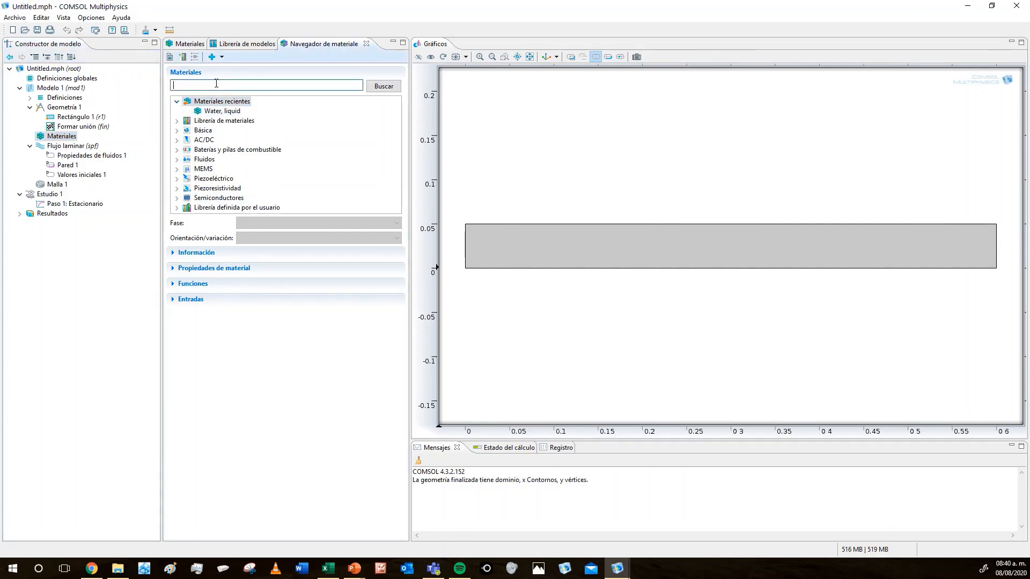
type("water")
key("Return")
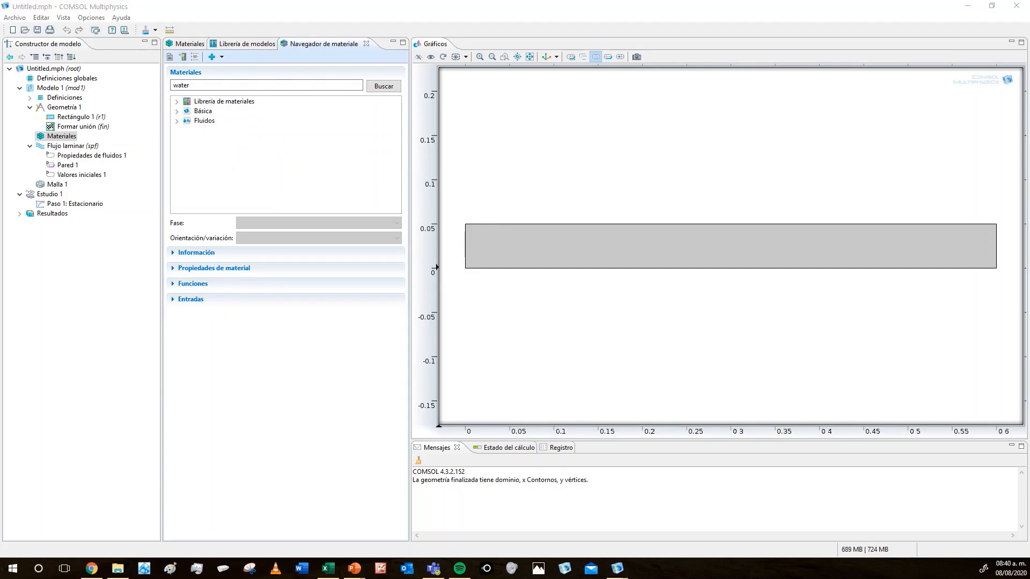
Add the Water, liquid material from the Básica library to the model.
left_click(177, 101)
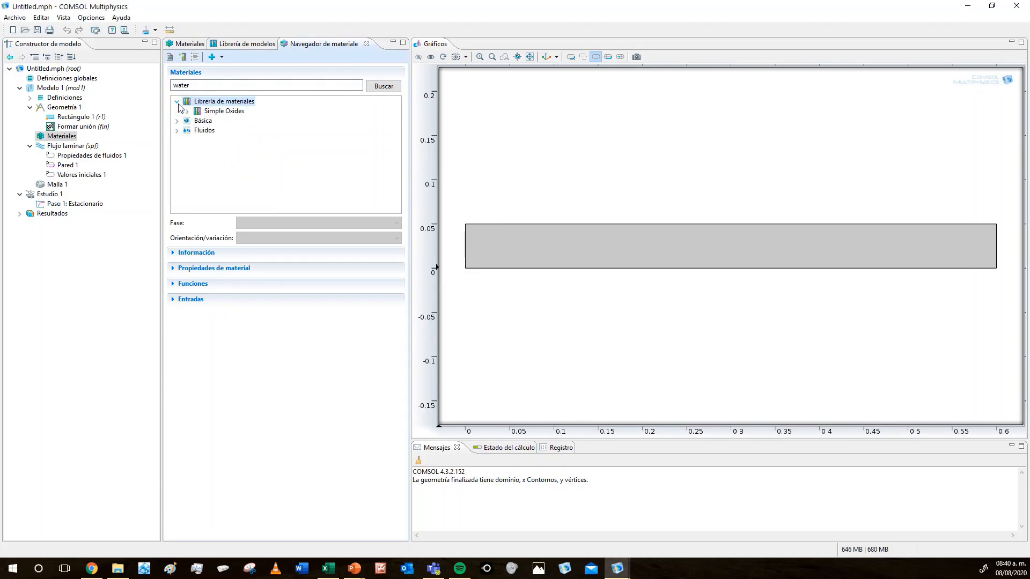
left_click(176, 120)
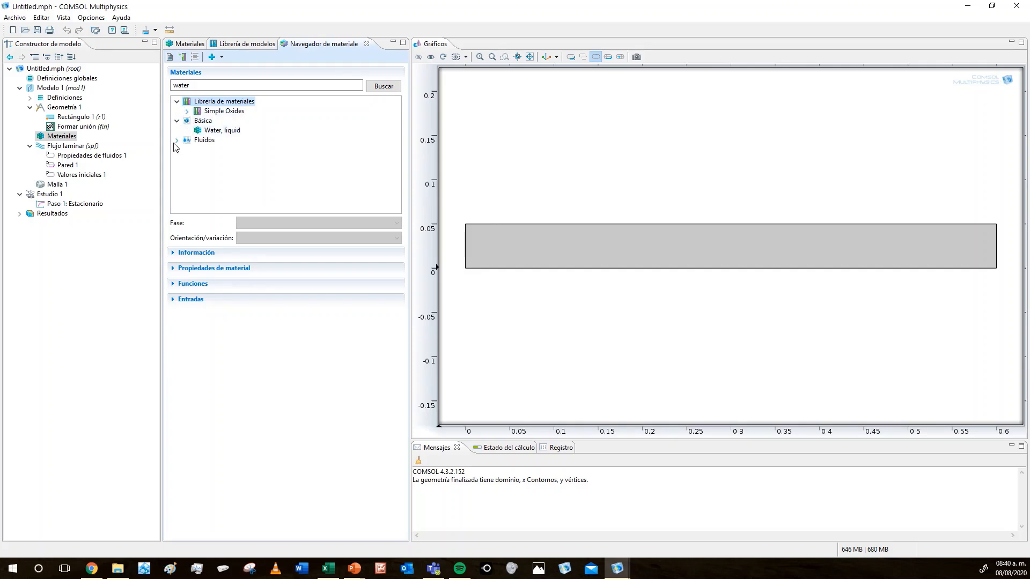
left_click(176, 140)
left_click(187, 150)
left_click(187, 111)
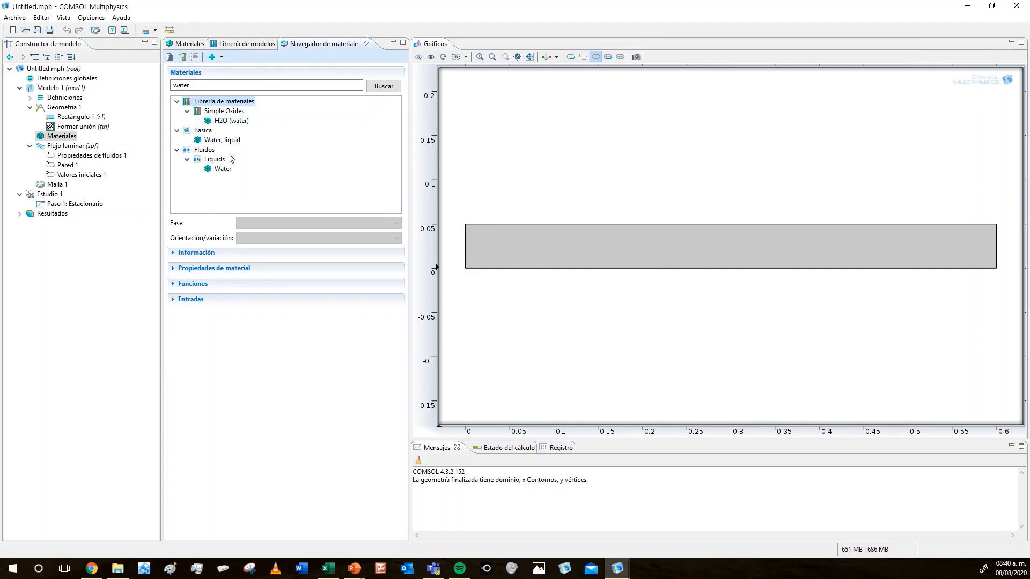
left_click(221, 140)
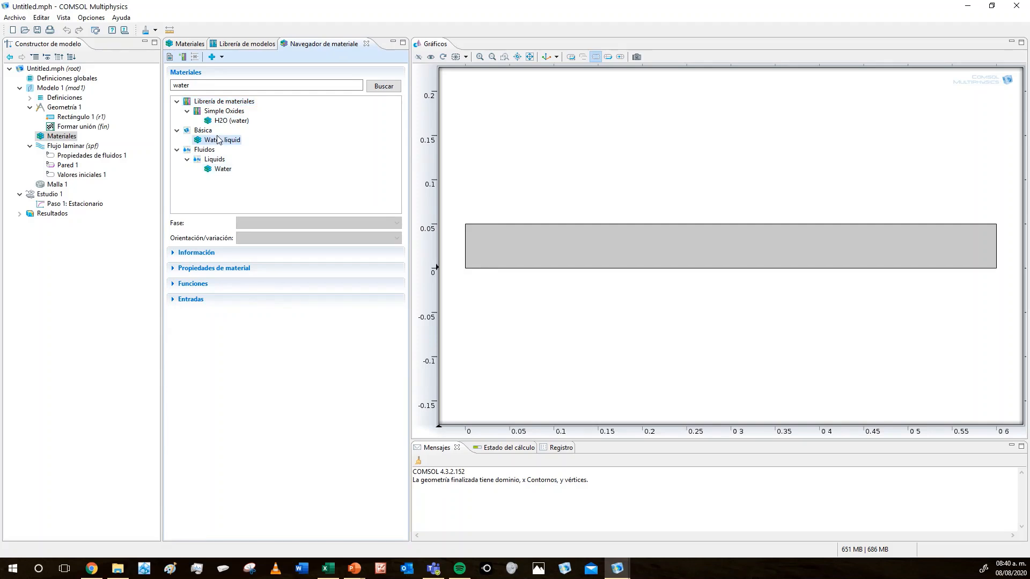
left_click(212, 57)
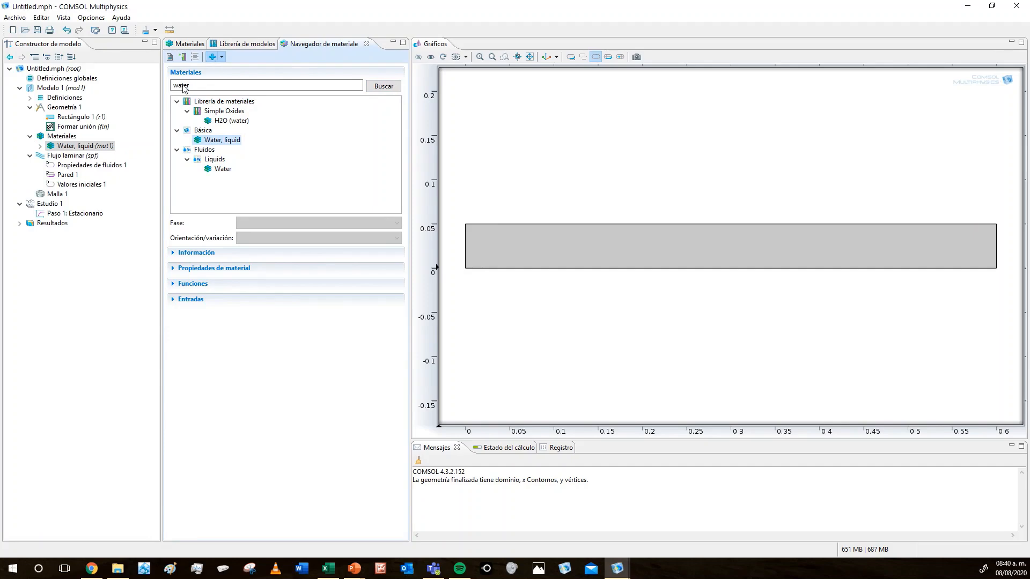
Review the Water, liquid material's property contents and its assignment to the channel domain.
left_click(85, 144)
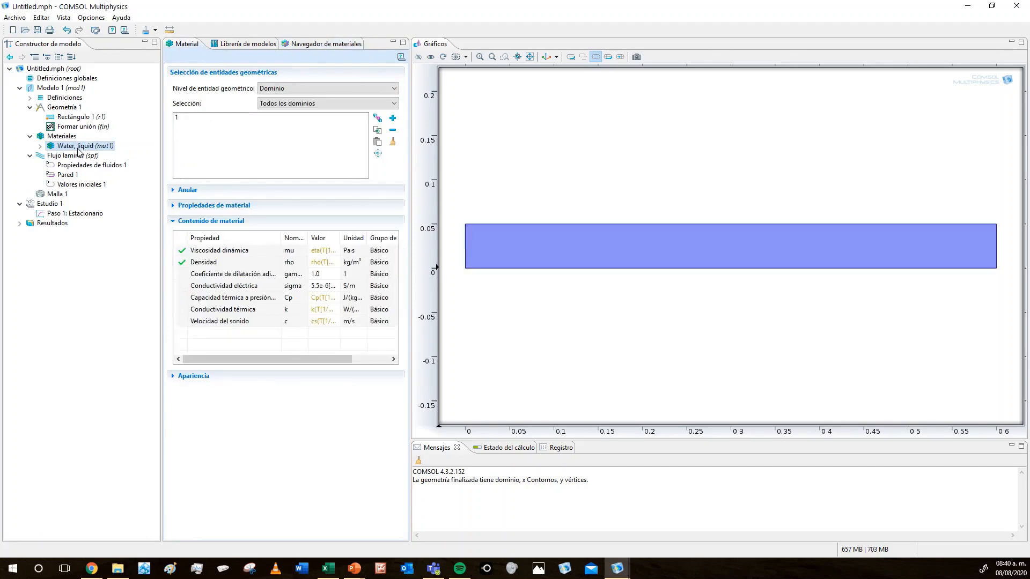
left_click(76, 146)
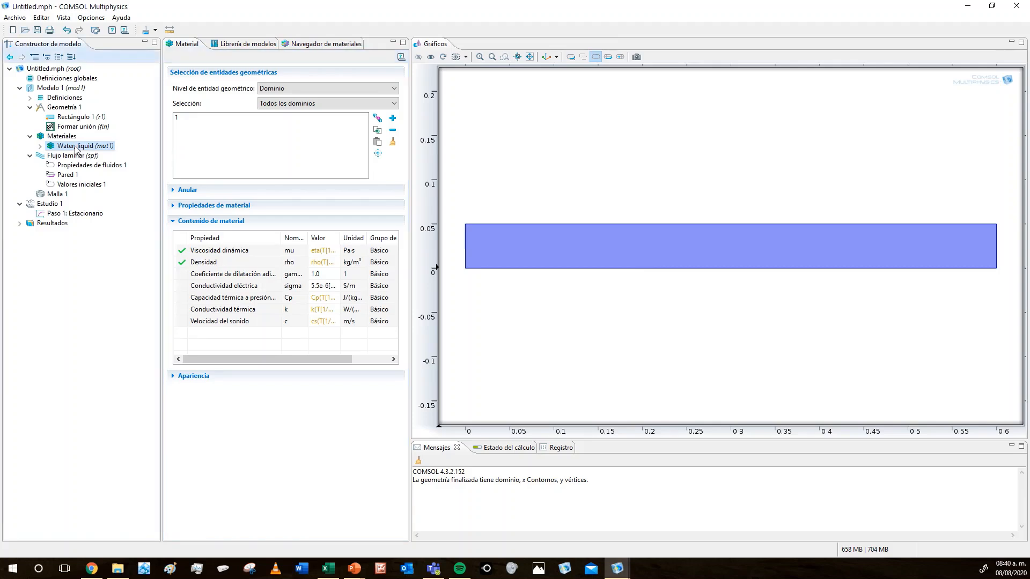
left_click(740, 246)
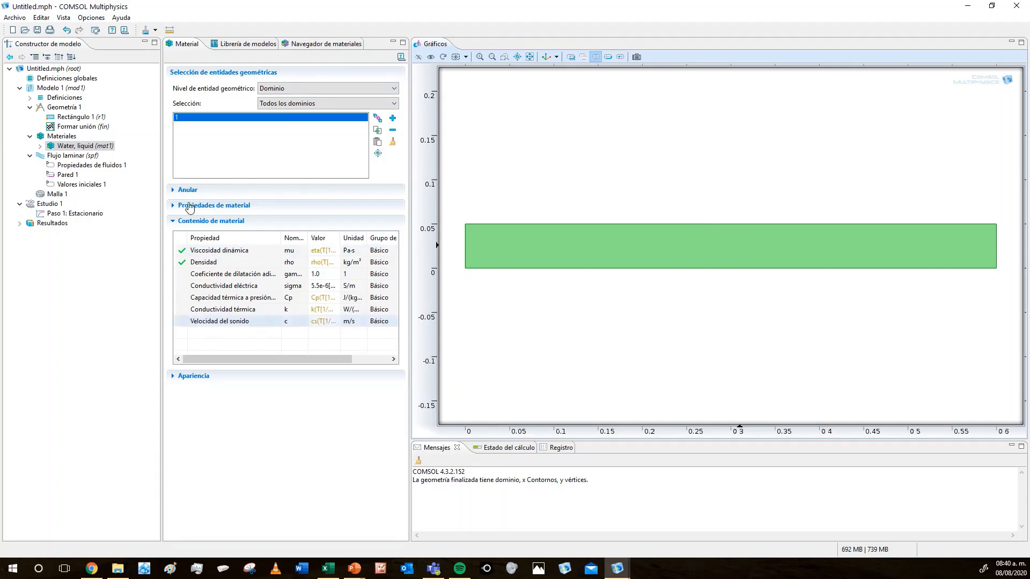
Set the compressibility of the Flujo laminar physics to Flujo incompresible.
left_click(79, 157)
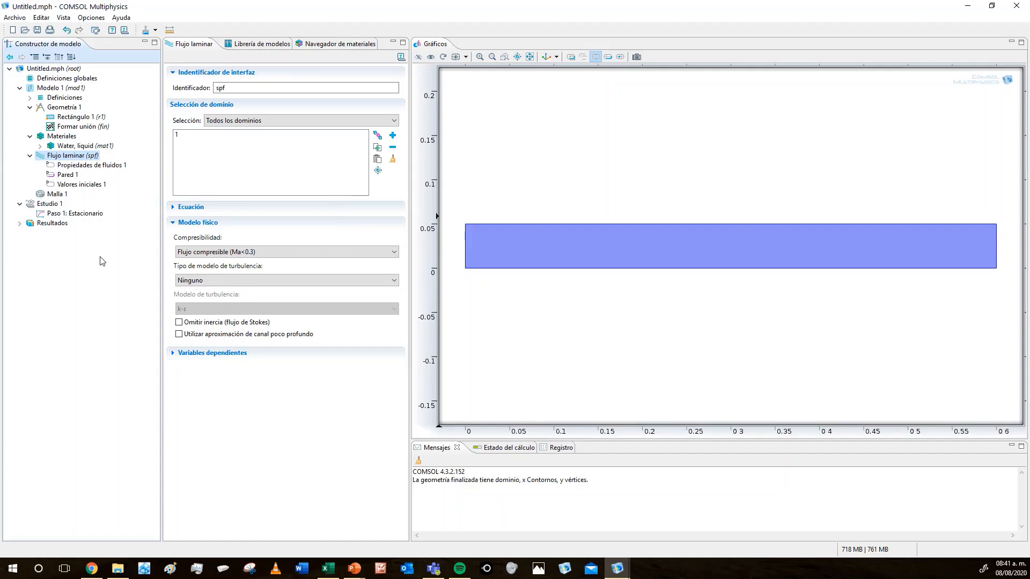
left_click(185, 135)
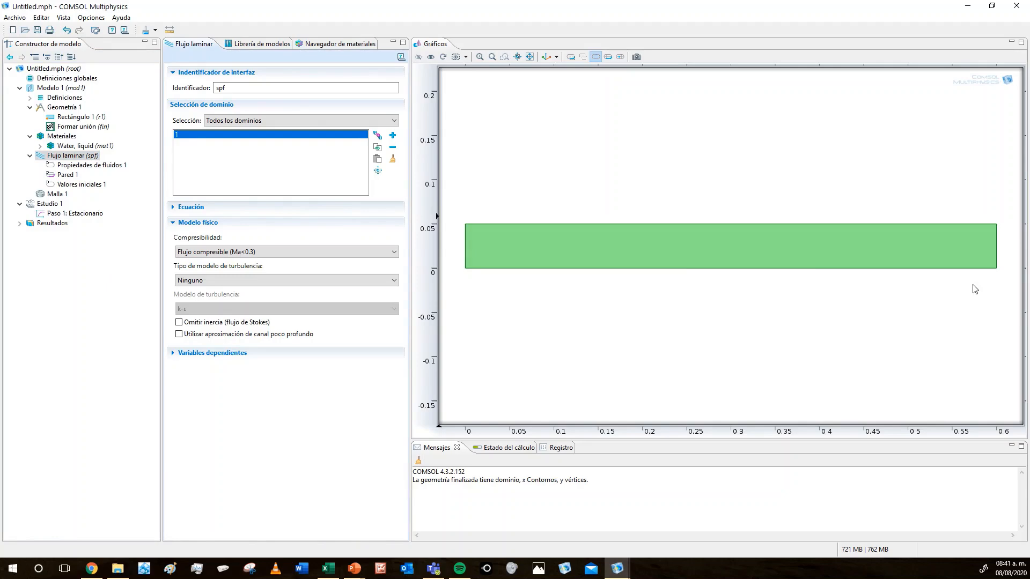
left_click(272, 256)
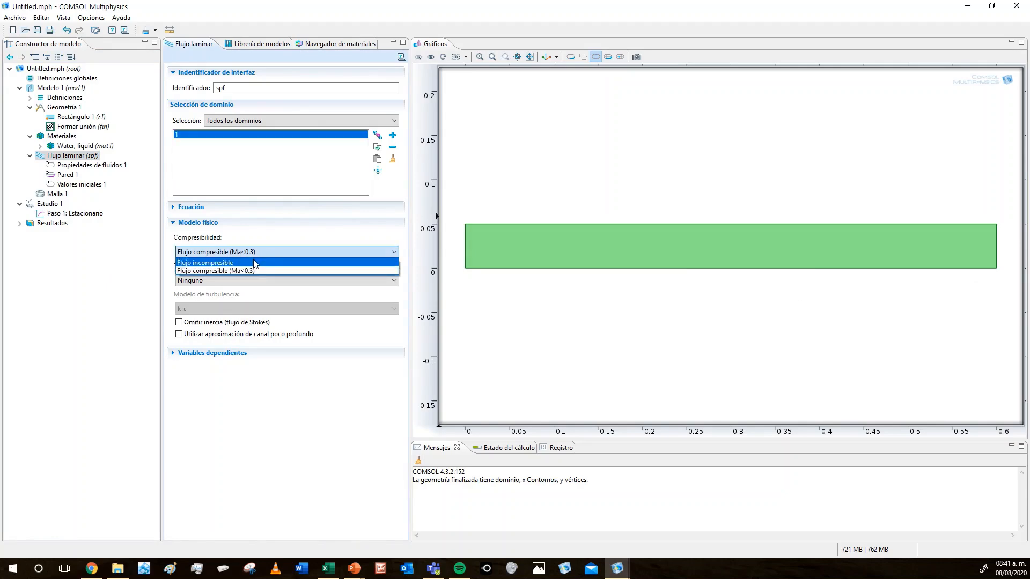
left_click(254, 263)
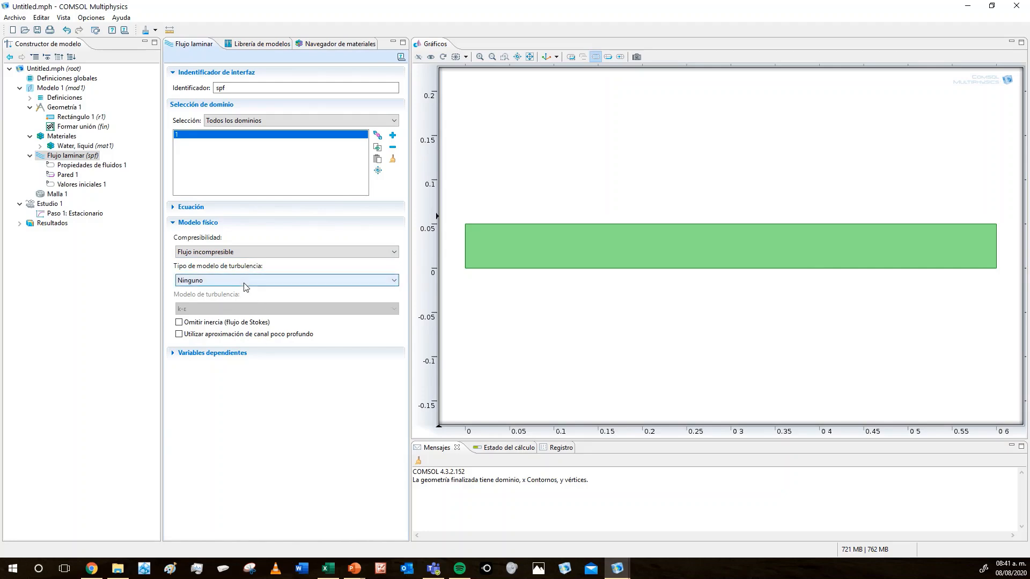
Set the user-defined temperature in Propiedades de fluidos 1 to 298.15[K].
left_click(118, 166)
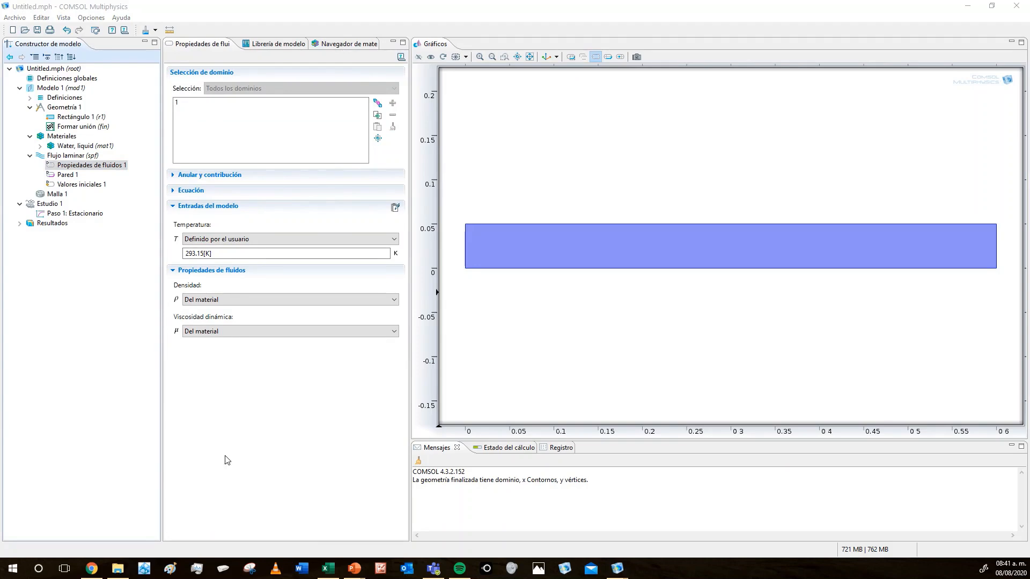
left_click(192, 253)
left_click_drag(191, 253, 196, 253)
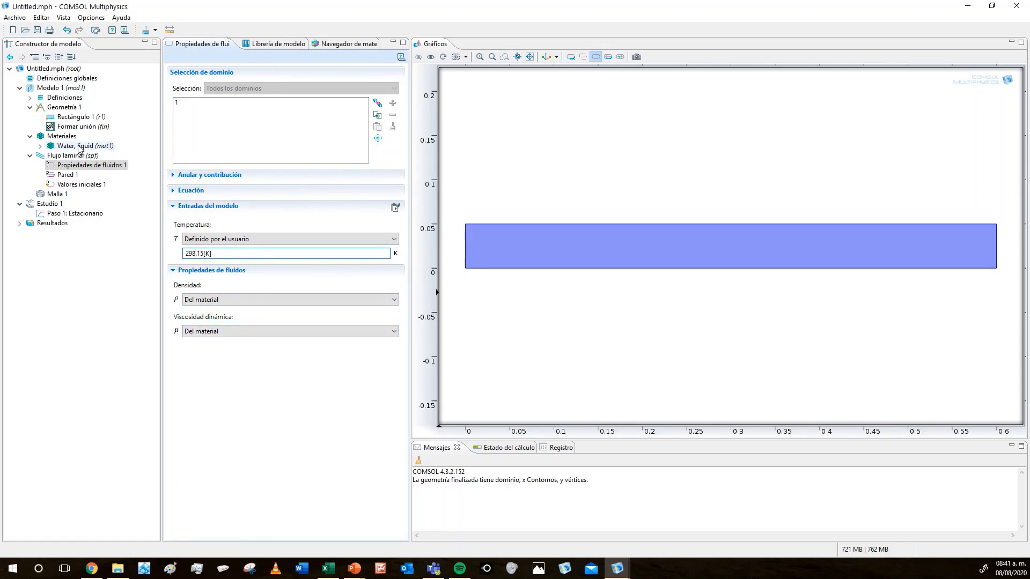
Examine which channel edges the Pared 1 condition covers, and look at the settings of Valores iniciales 1.
left_click(68, 175)
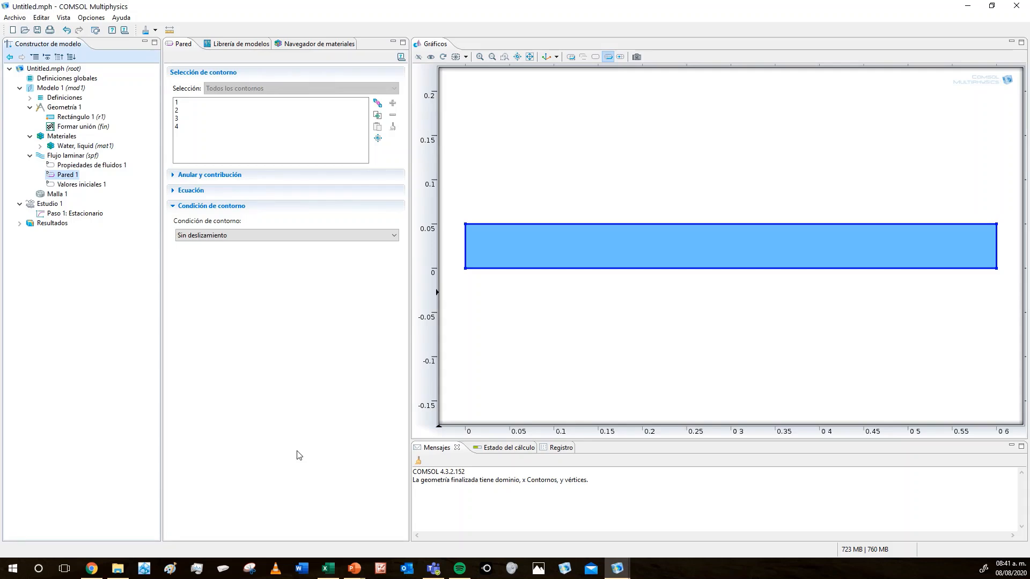
left_click(530, 224)
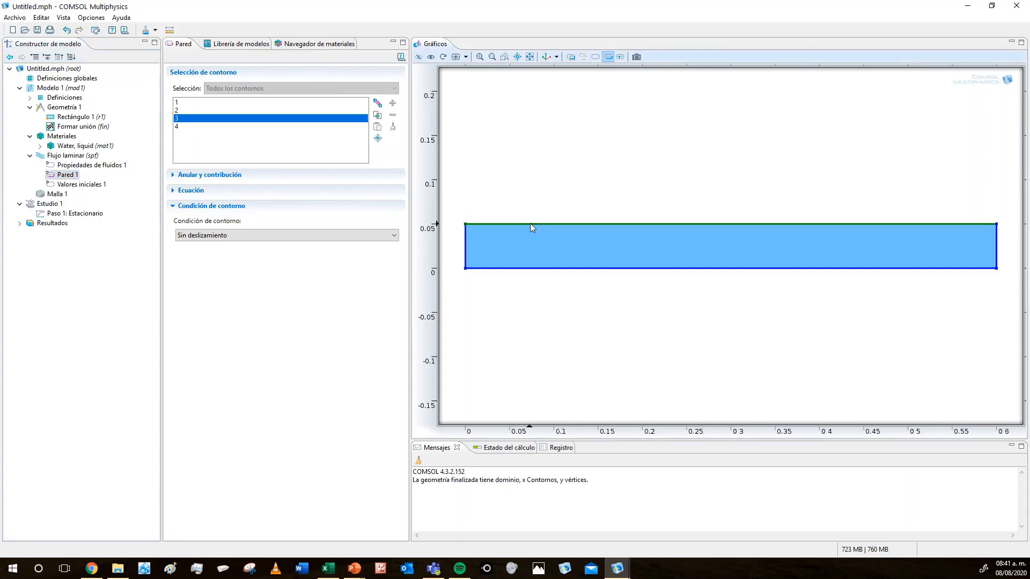
left_click(996, 250)
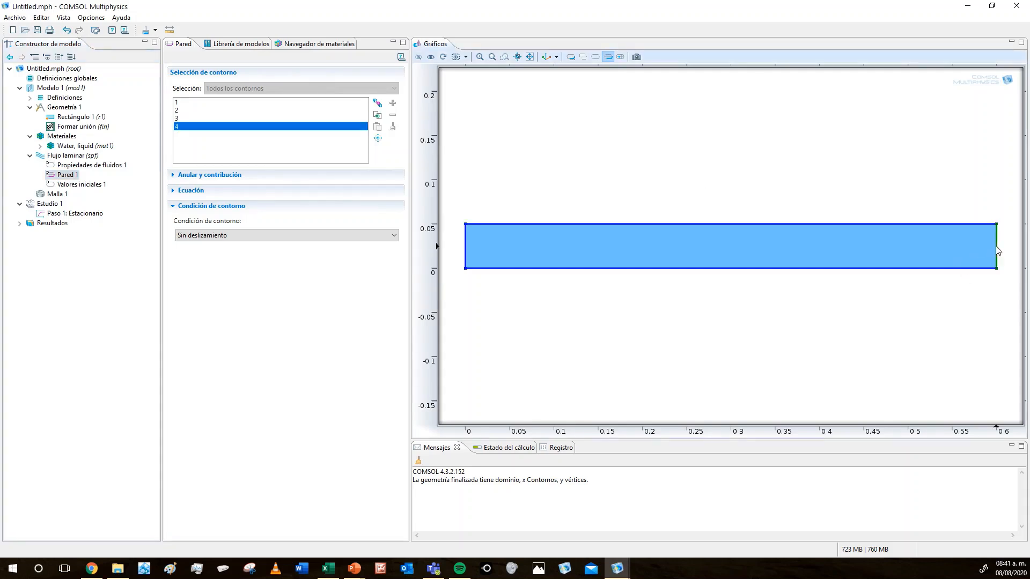
left_click(914, 268)
left_click(466, 252)
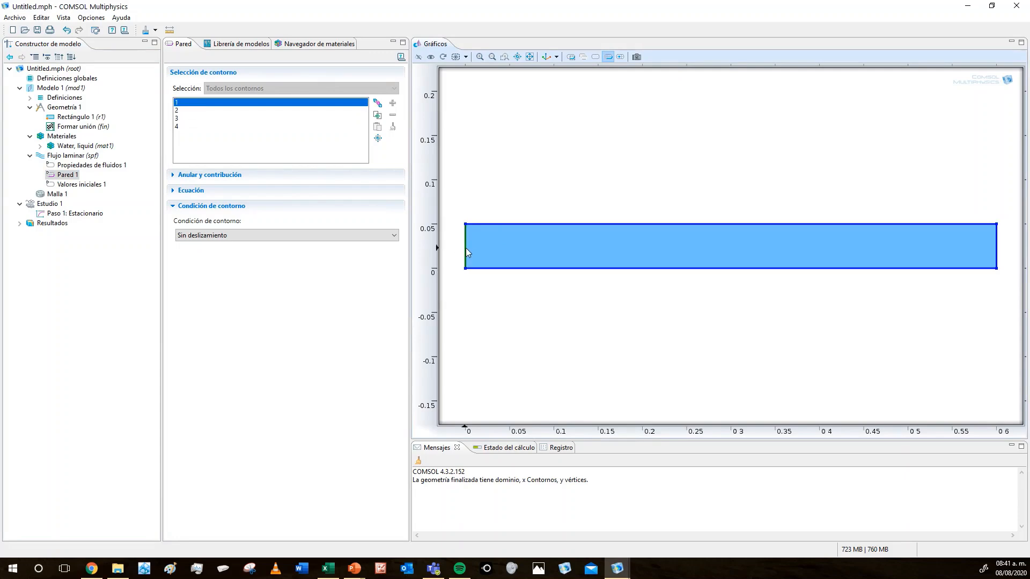
left_click(511, 223)
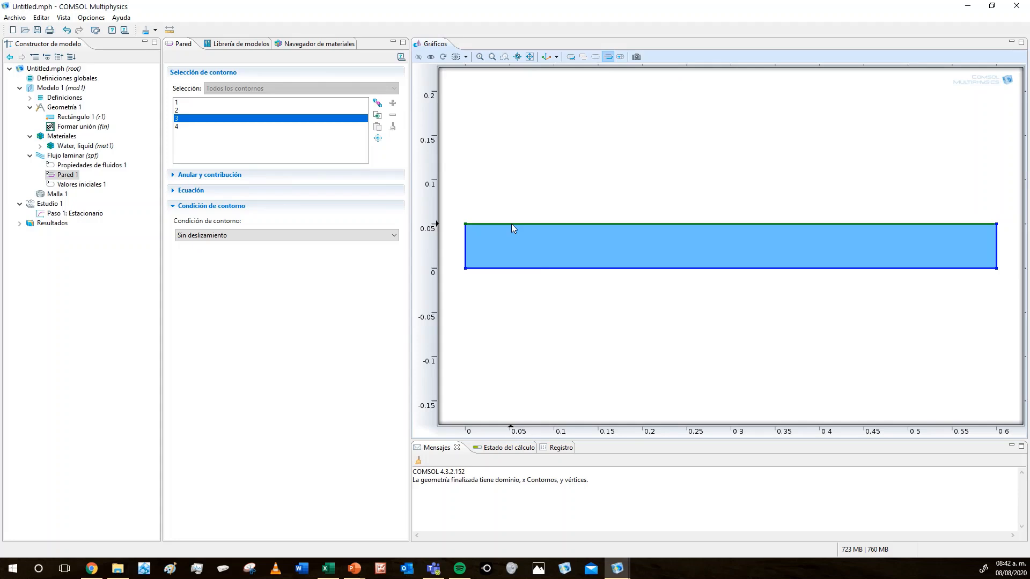
left_click(536, 269)
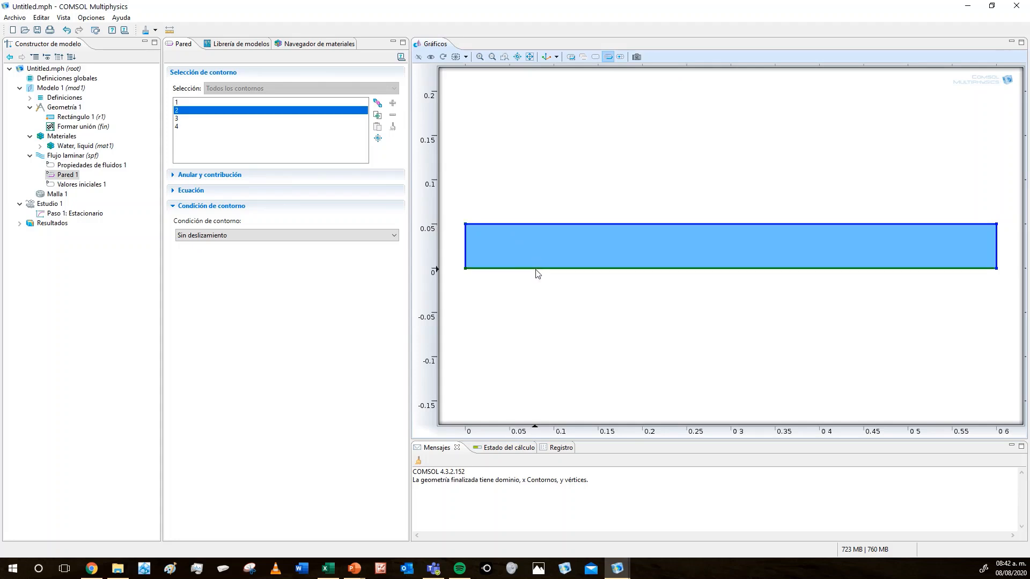
left_click(466, 246)
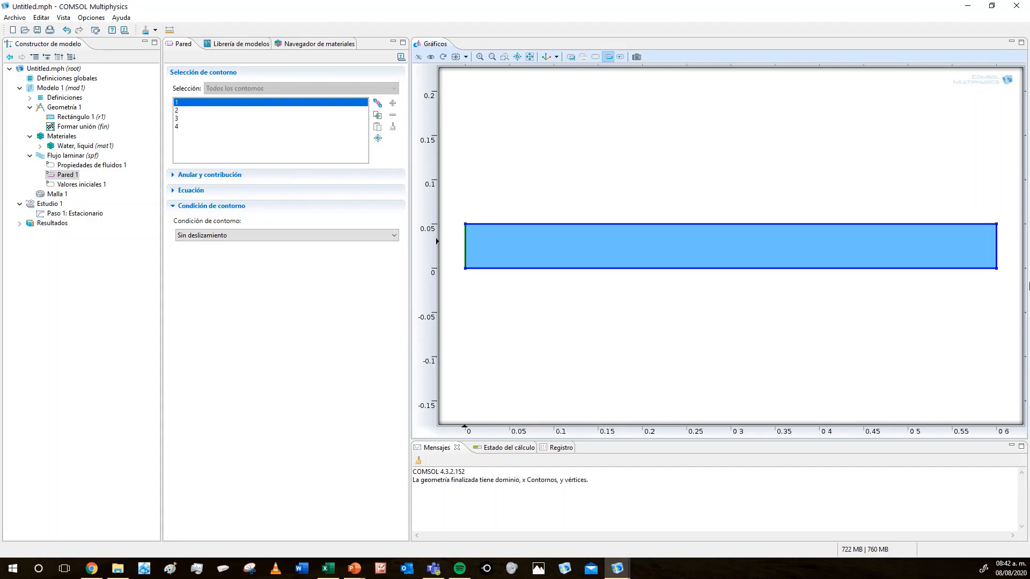
left_click(996, 242)
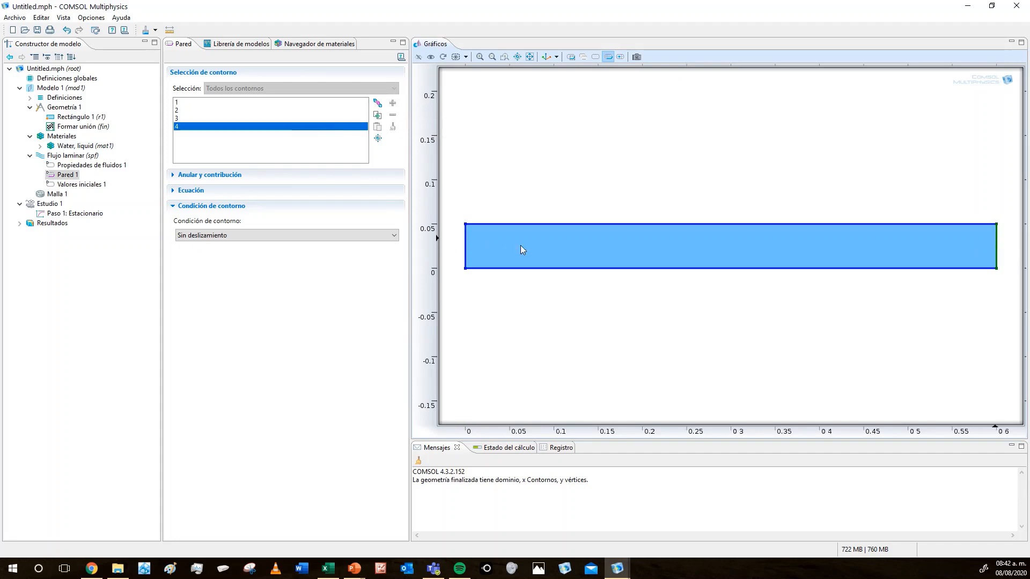
left_click(466, 242)
left_click(997, 245)
left_click(464, 243)
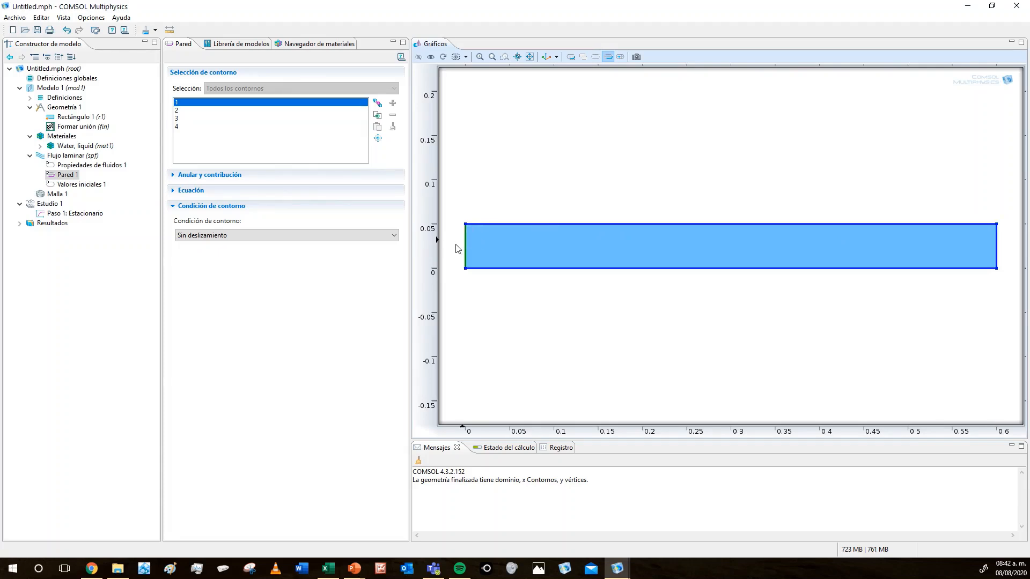
left_click(996, 240)
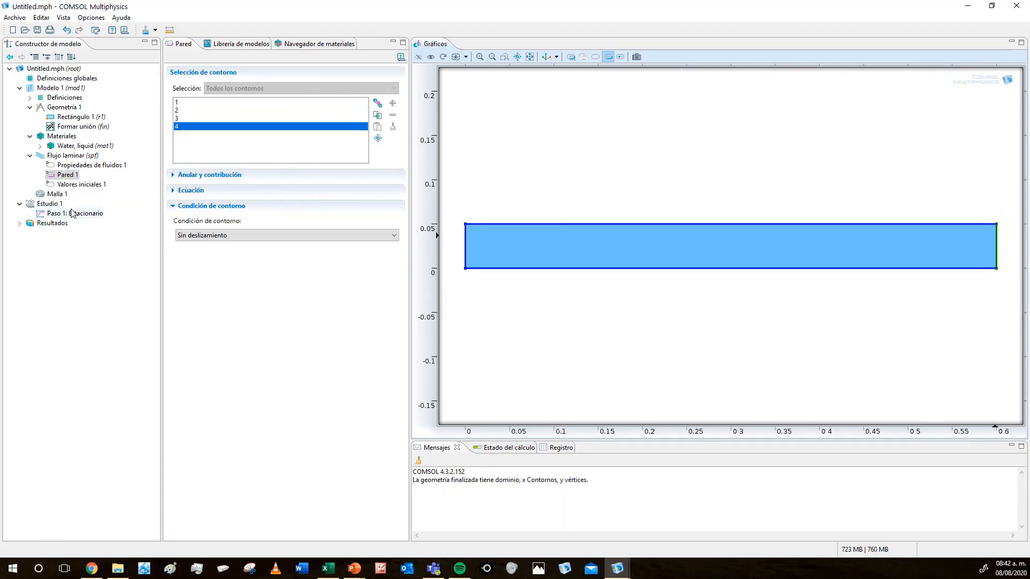
left_click(75, 185)
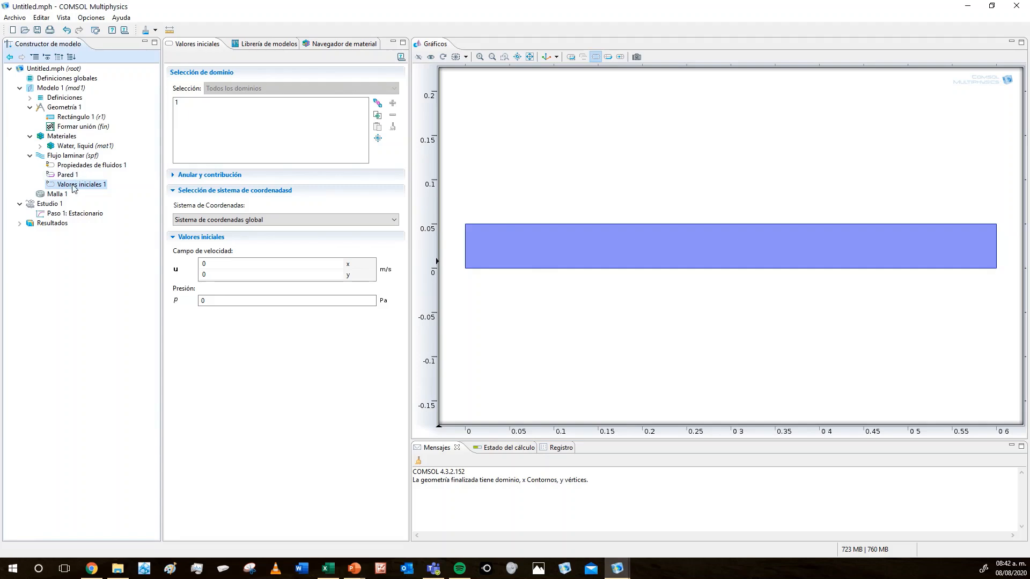
Add an Entrada condition on the channel's left edge with a normal inflow velocity of 0.1 m/s, and check that edge in Pared 1.
right_click(64, 156)
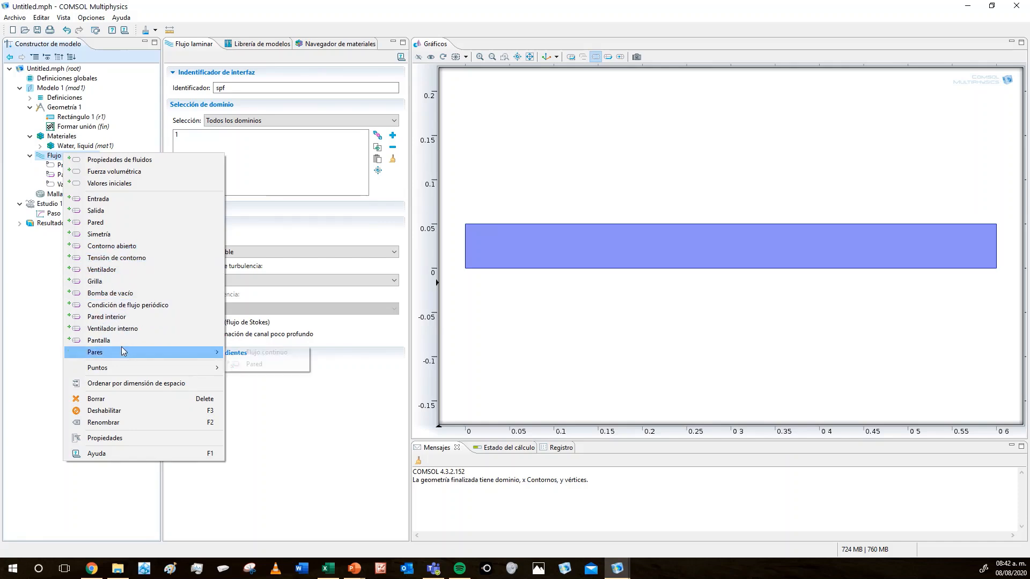
left_click(117, 201)
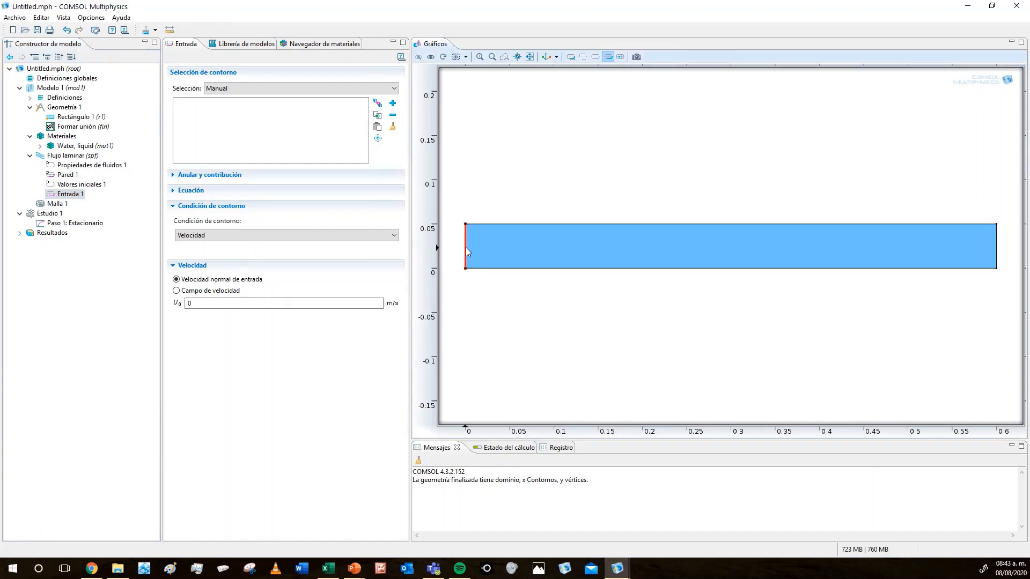
left_click(392, 103)
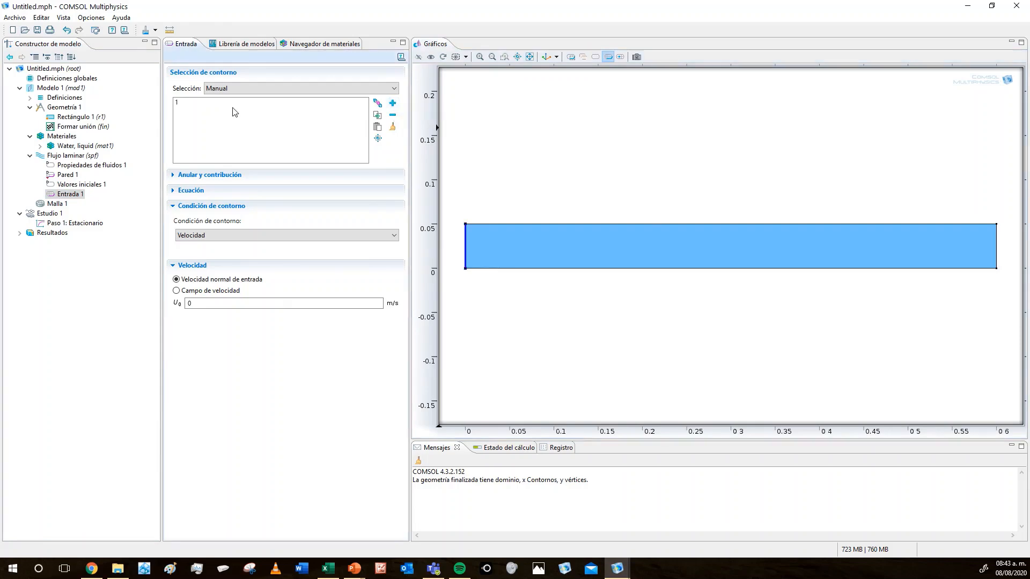
left_click(230, 304)
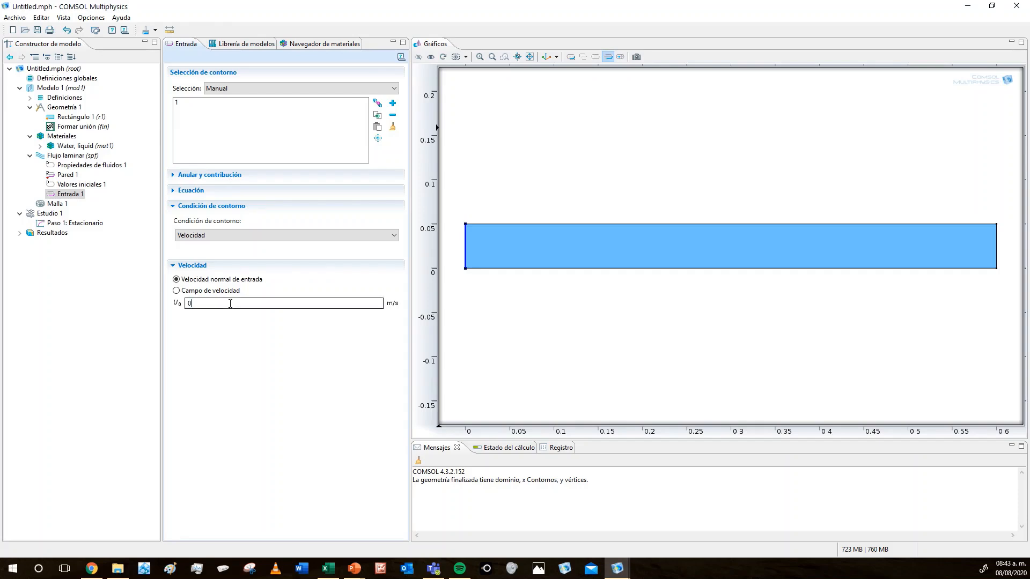
type(".")
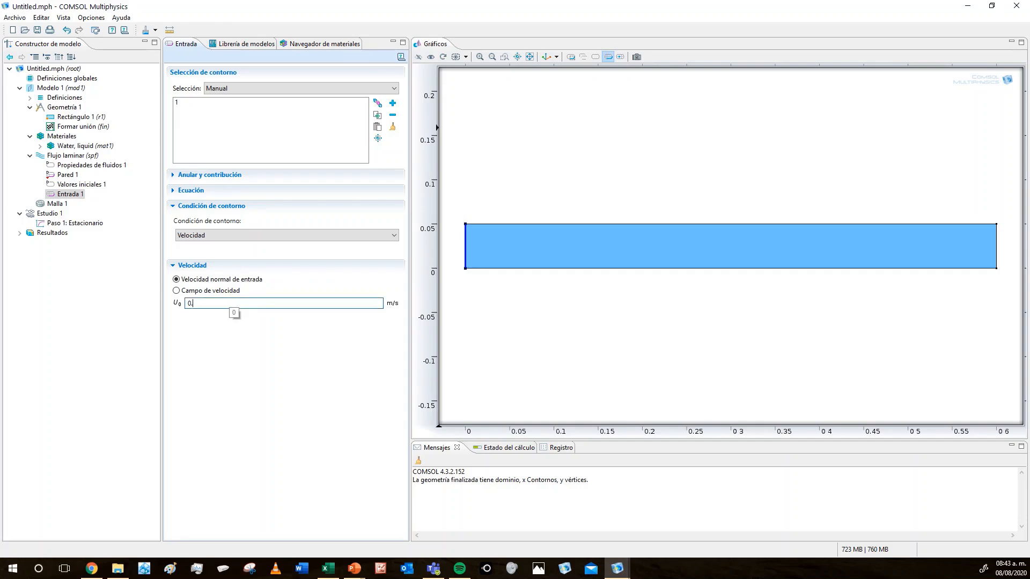
type("1")
left_click(77, 176)
left_click(199, 103)
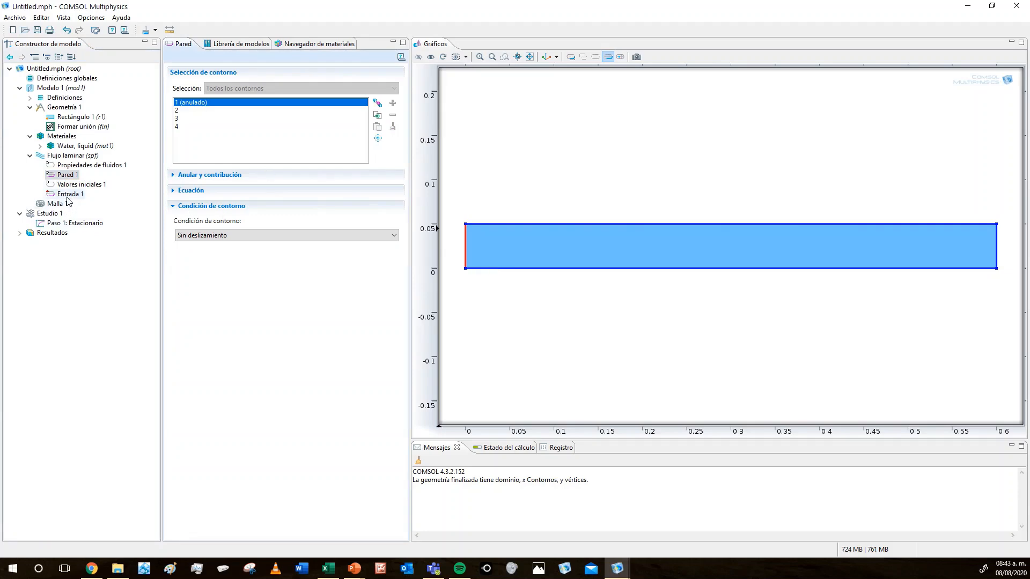
Add a Salida condition on the channel's right edge, keeping Presión, sin tensión viscosa at 0 Pa.
right_click(63, 156)
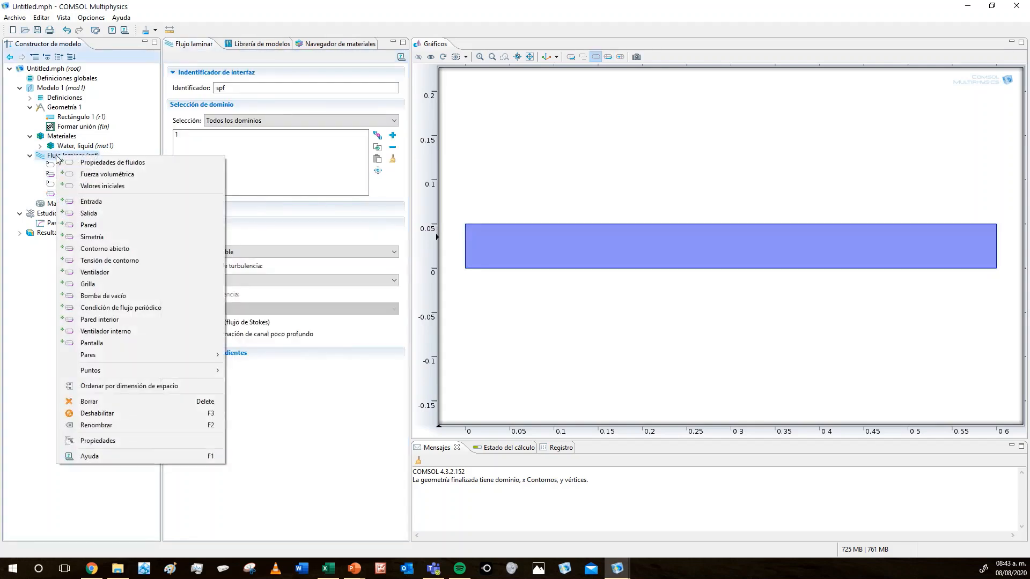
left_click(102, 217)
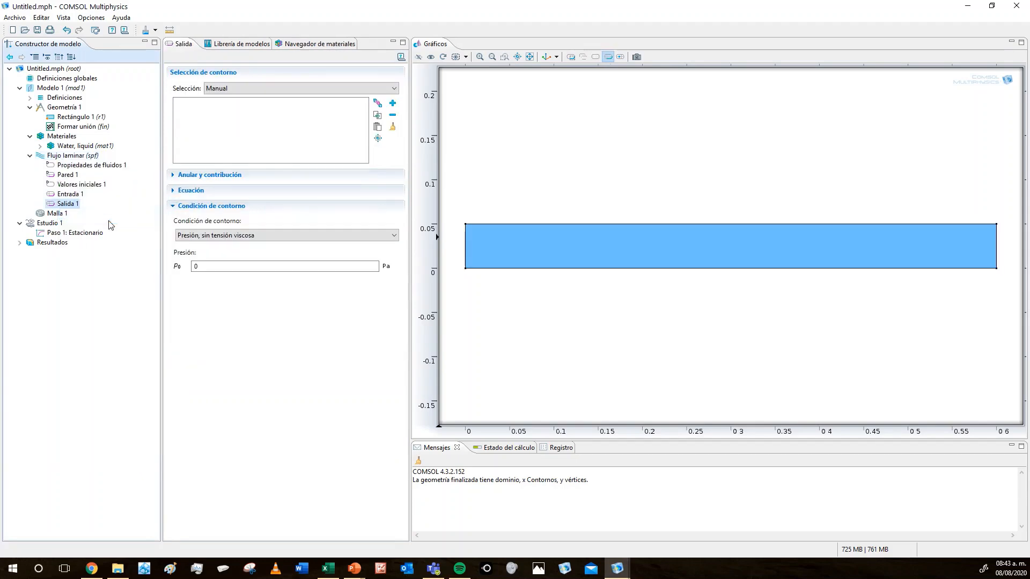
left_click(996, 246)
left_click(393, 103)
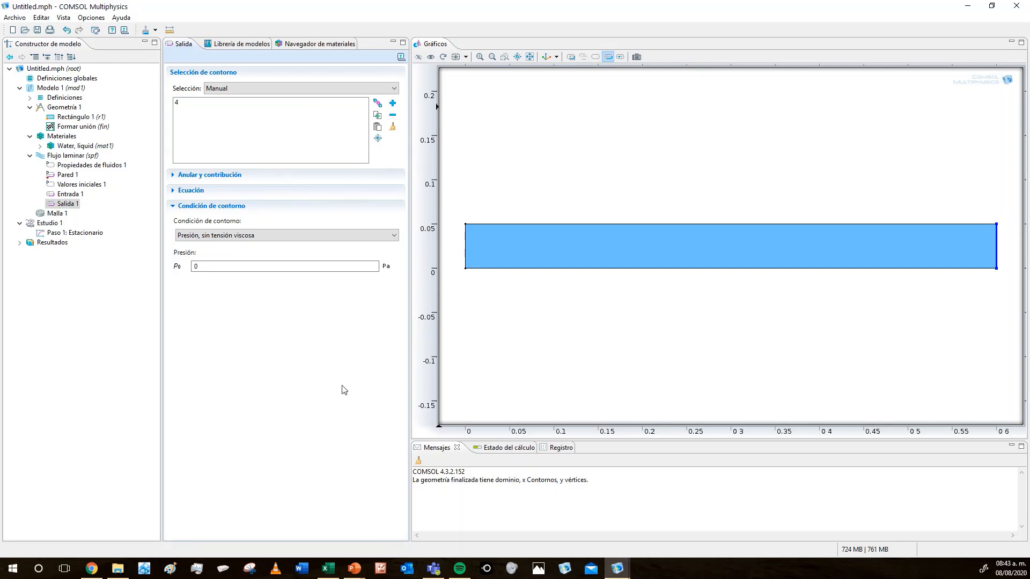
Build the complete physics-controlled mesh in Malla 1 with the Normal element size.
left_click(61, 215)
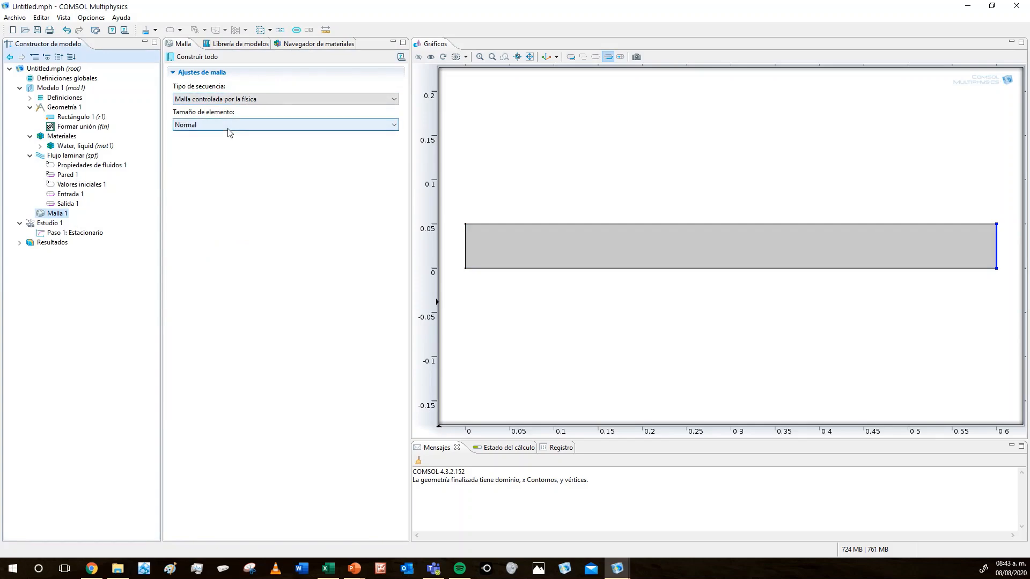
left_click(187, 56)
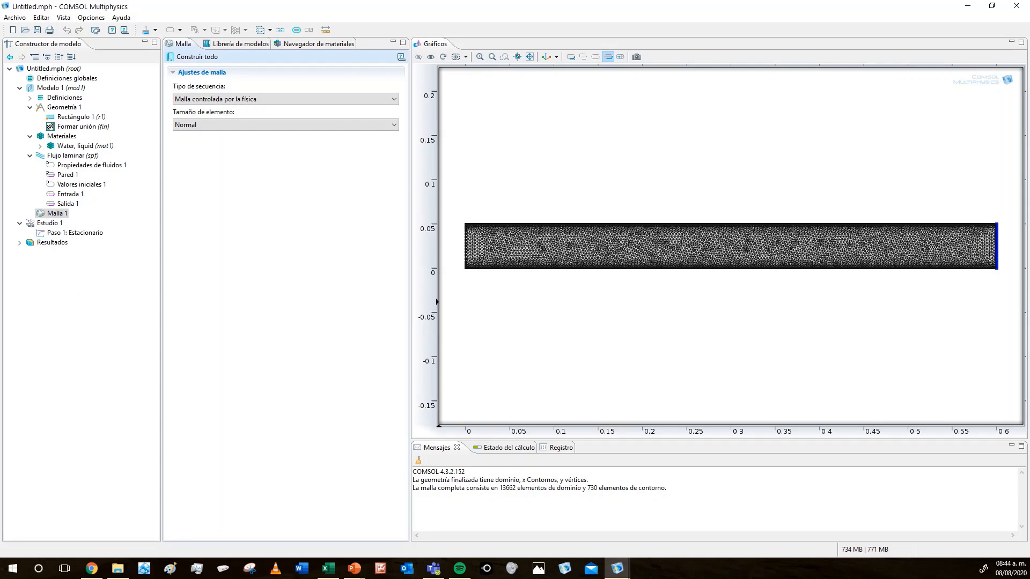
Show the governing equations of the Flujo laminar interface and examine them for the stationary study.
left_click(72, 155)
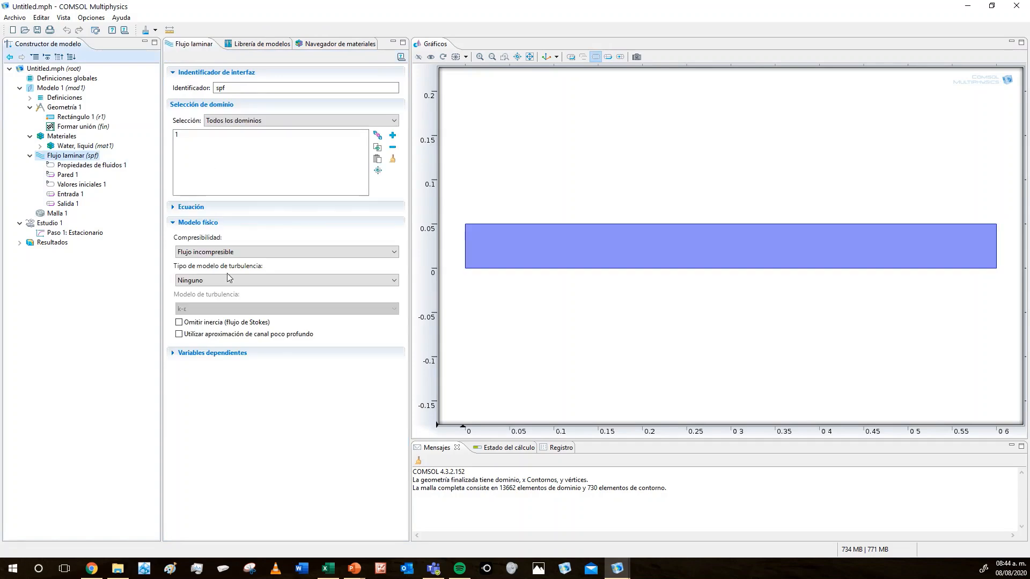
left_click(182, 207)
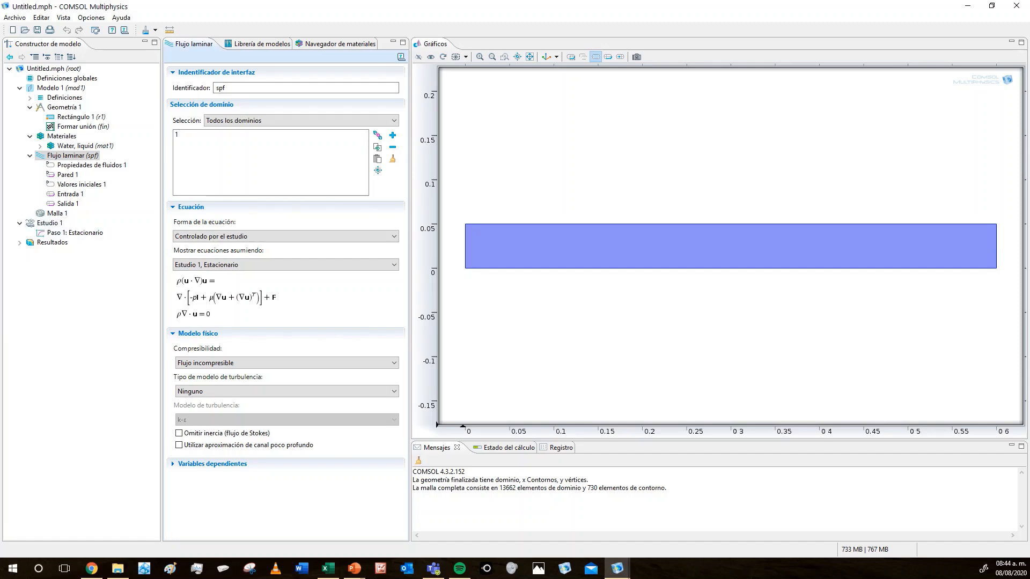
left_click(54, 331)
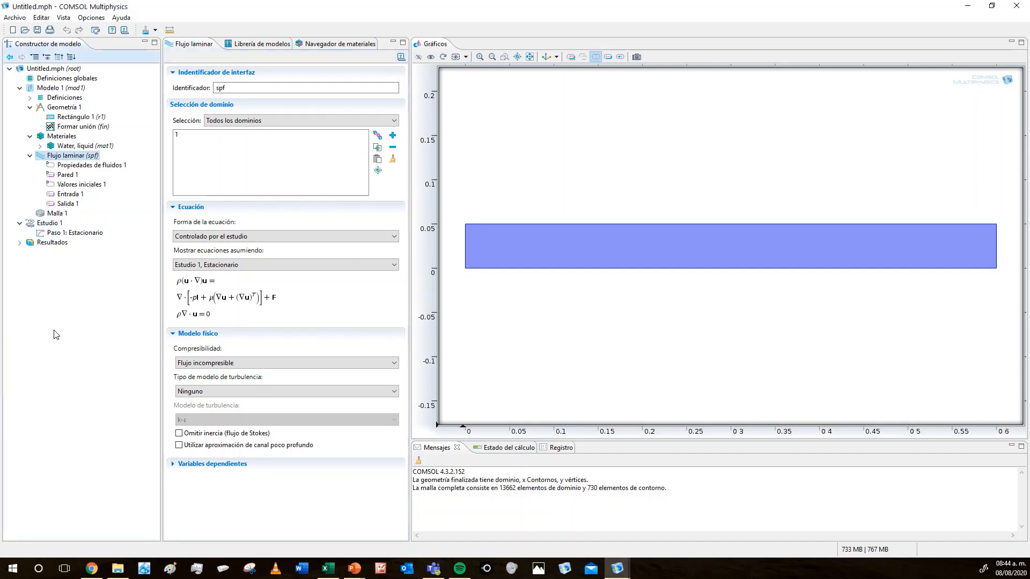
Compute the stationary study Estudio 1 for the laminar flow model.
left_click(54, 225)
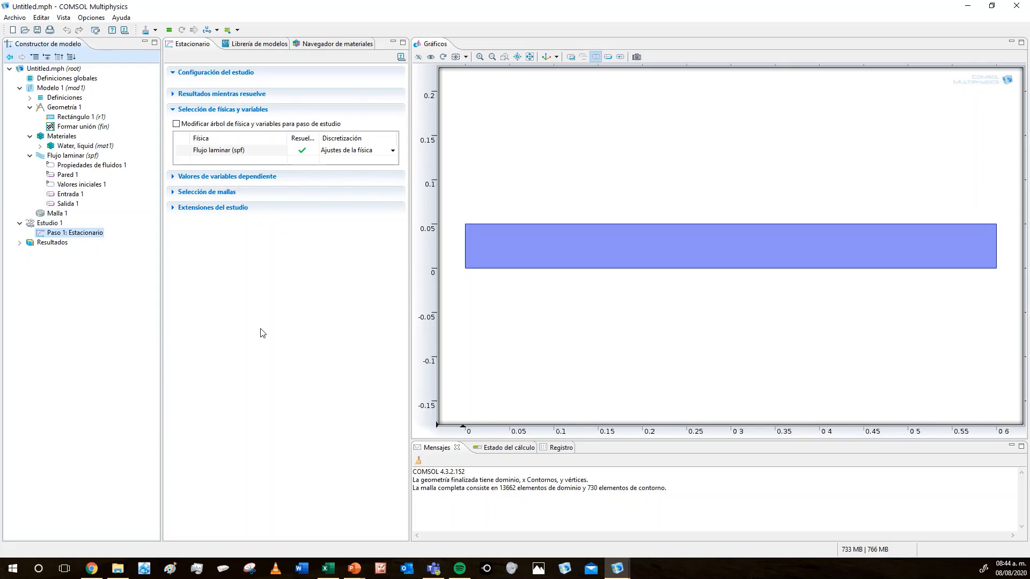
left_click(169, 30)
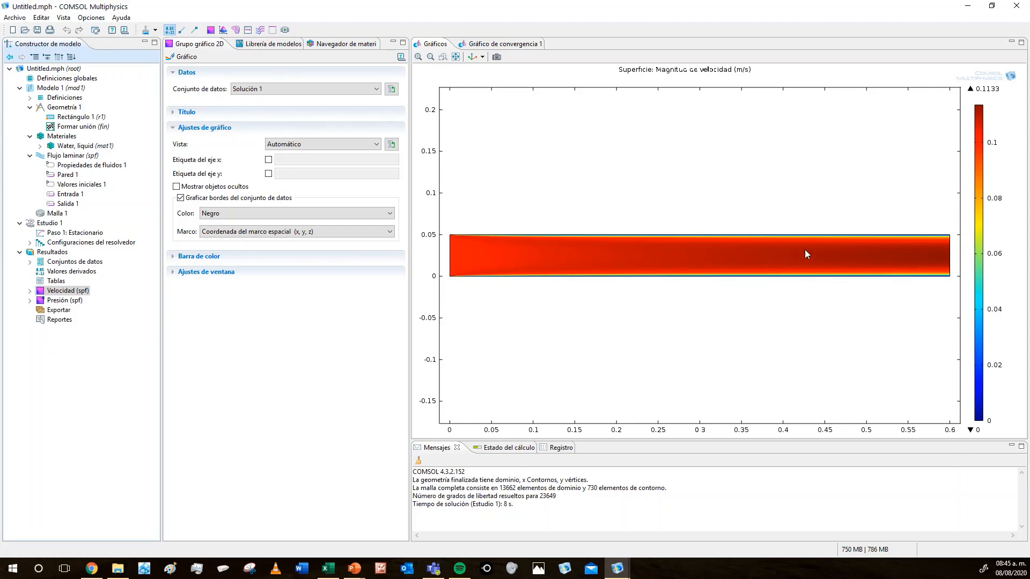
Zoom in on the outlet end of the velocity magnitude plot, and open the settings of Superficie 1 under Velocidad (spf).
left_click(445, 56)
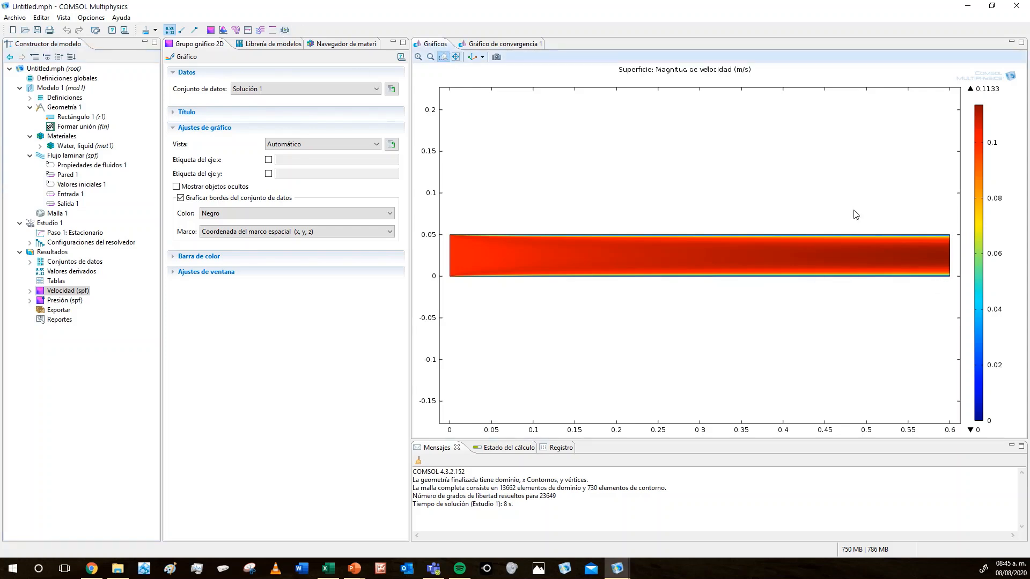
left_click_drag(848, 193, 960, 307)
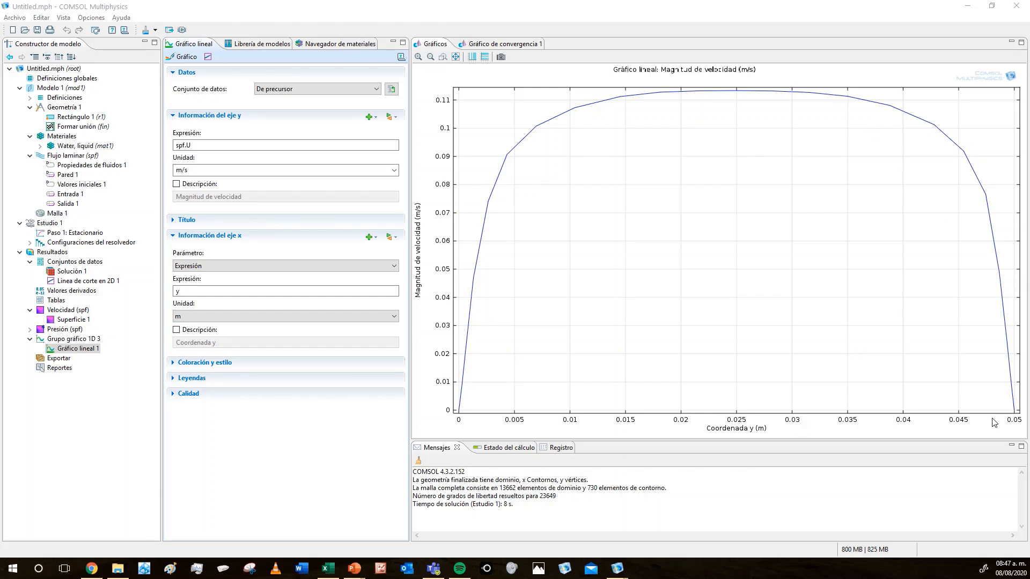
left_click(72, 319)
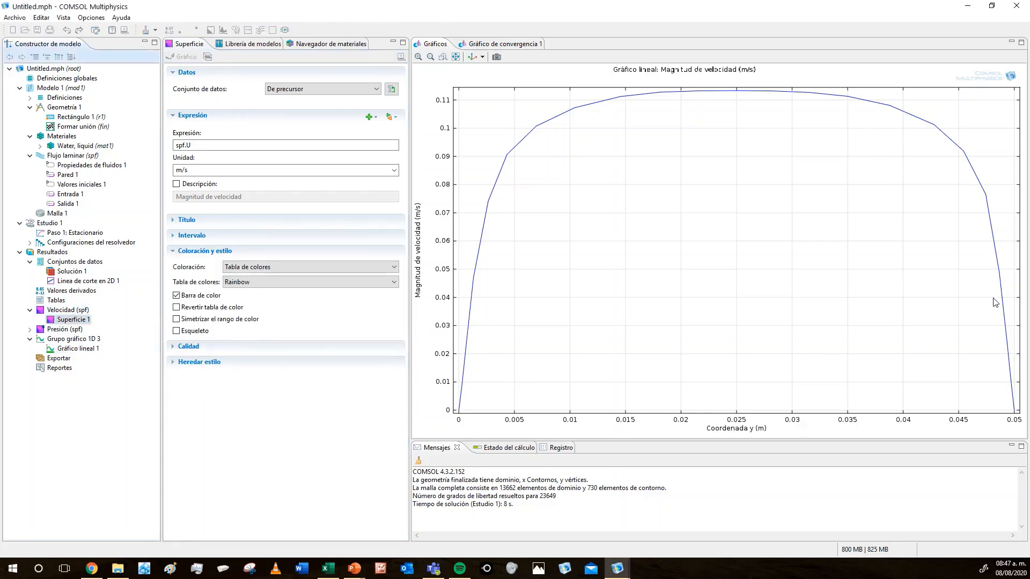